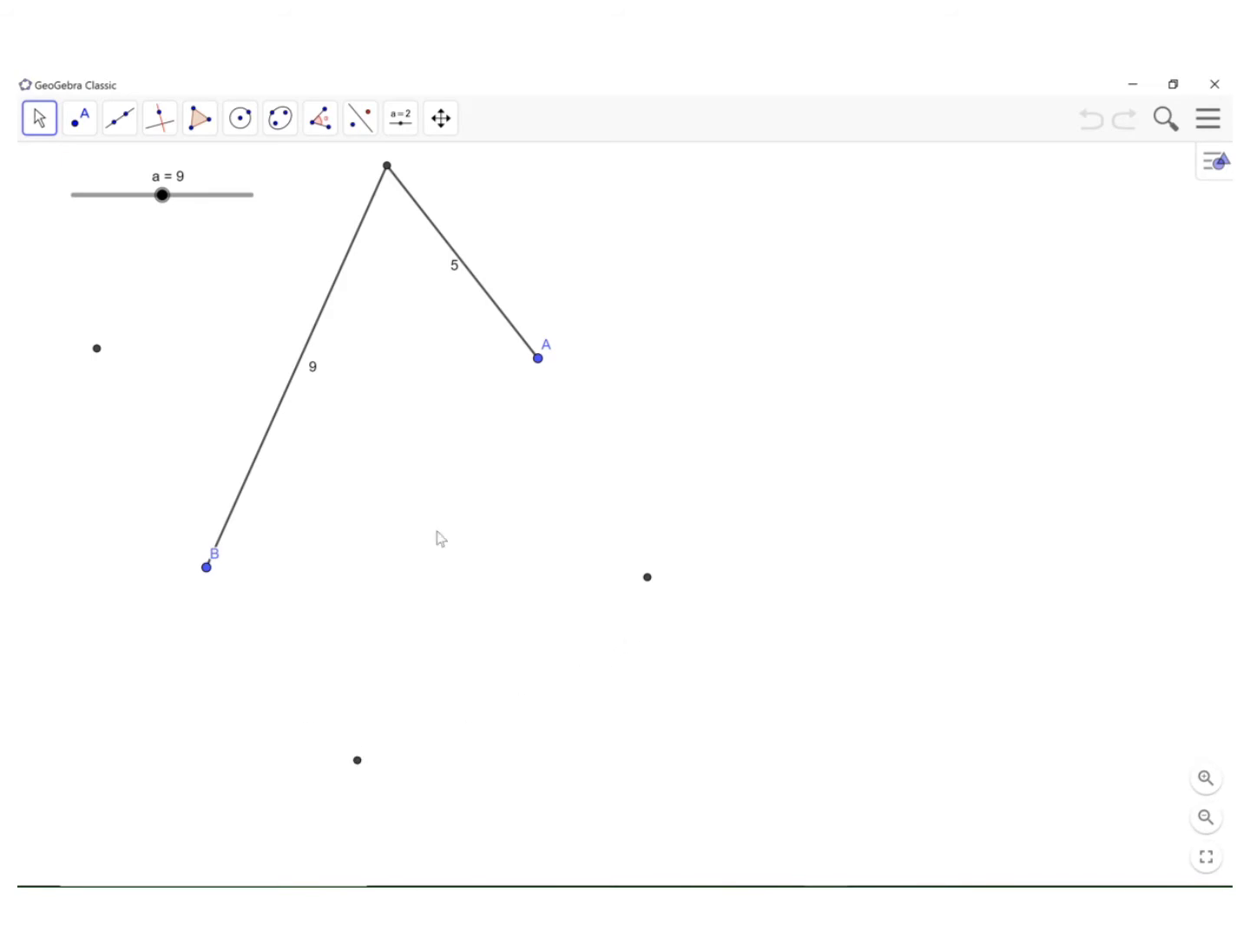
Drag slider a from 9 down to 7.44 so the traced points form hyperbola branches.
mouse_move(163, 206)
mouse_down()
mouse_move(59, 206)
mouse_move(225, 205)
mouse_move(117, 211)
mouse_up()
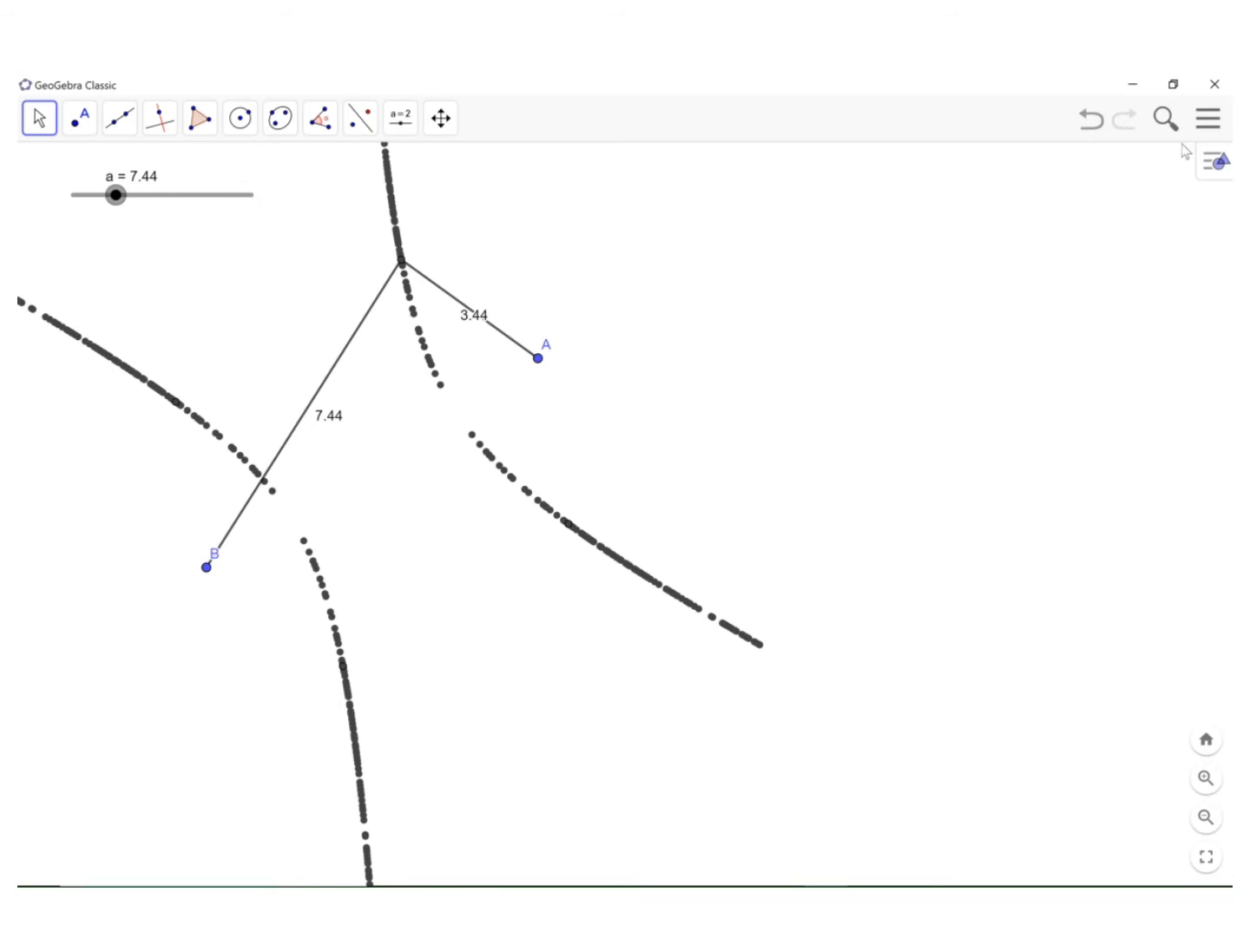
Start a new Graphing file without saving the current construction.
click(1208, 120)
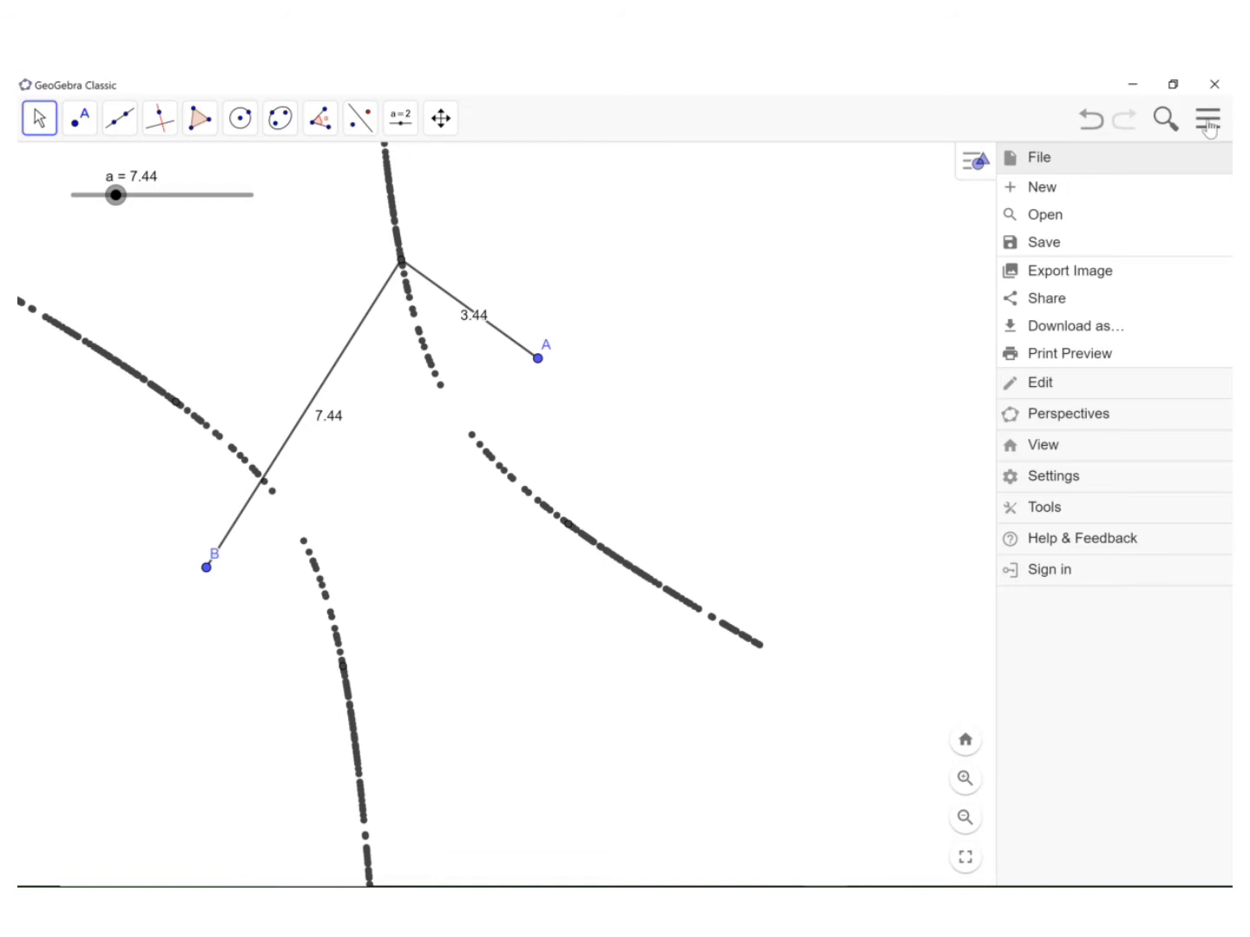
click(1042, 188)
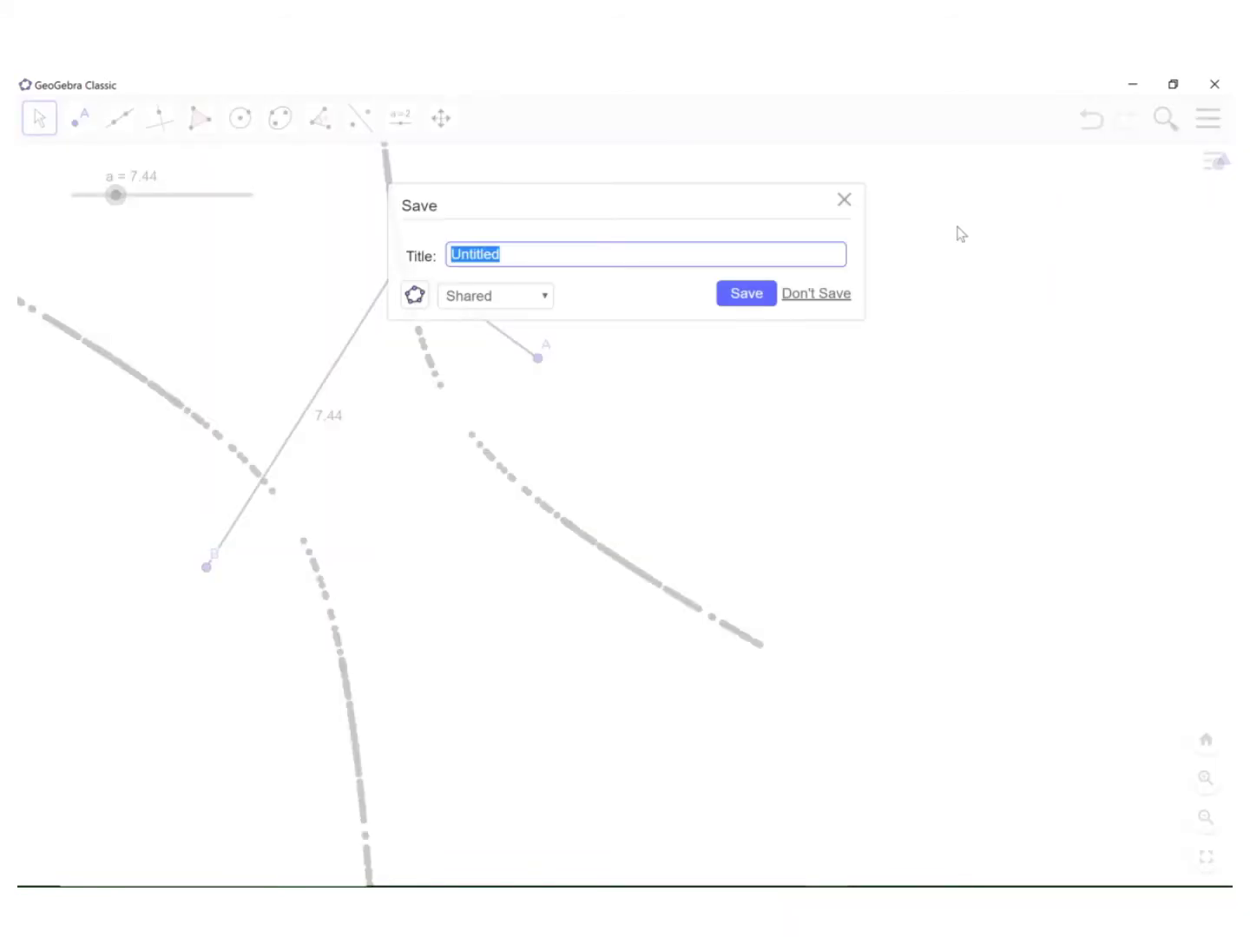
click(831, 300)
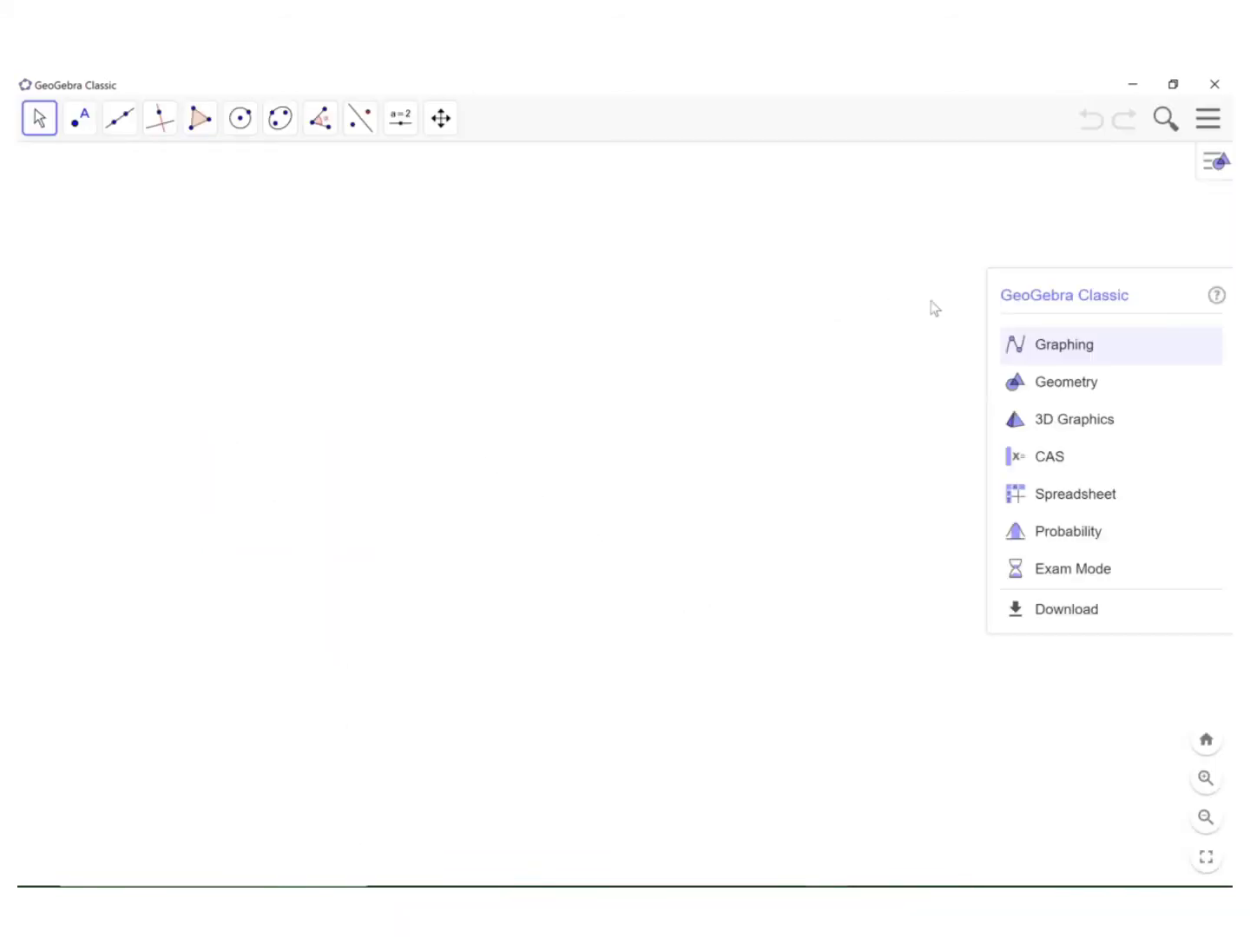
click(1054, 351)
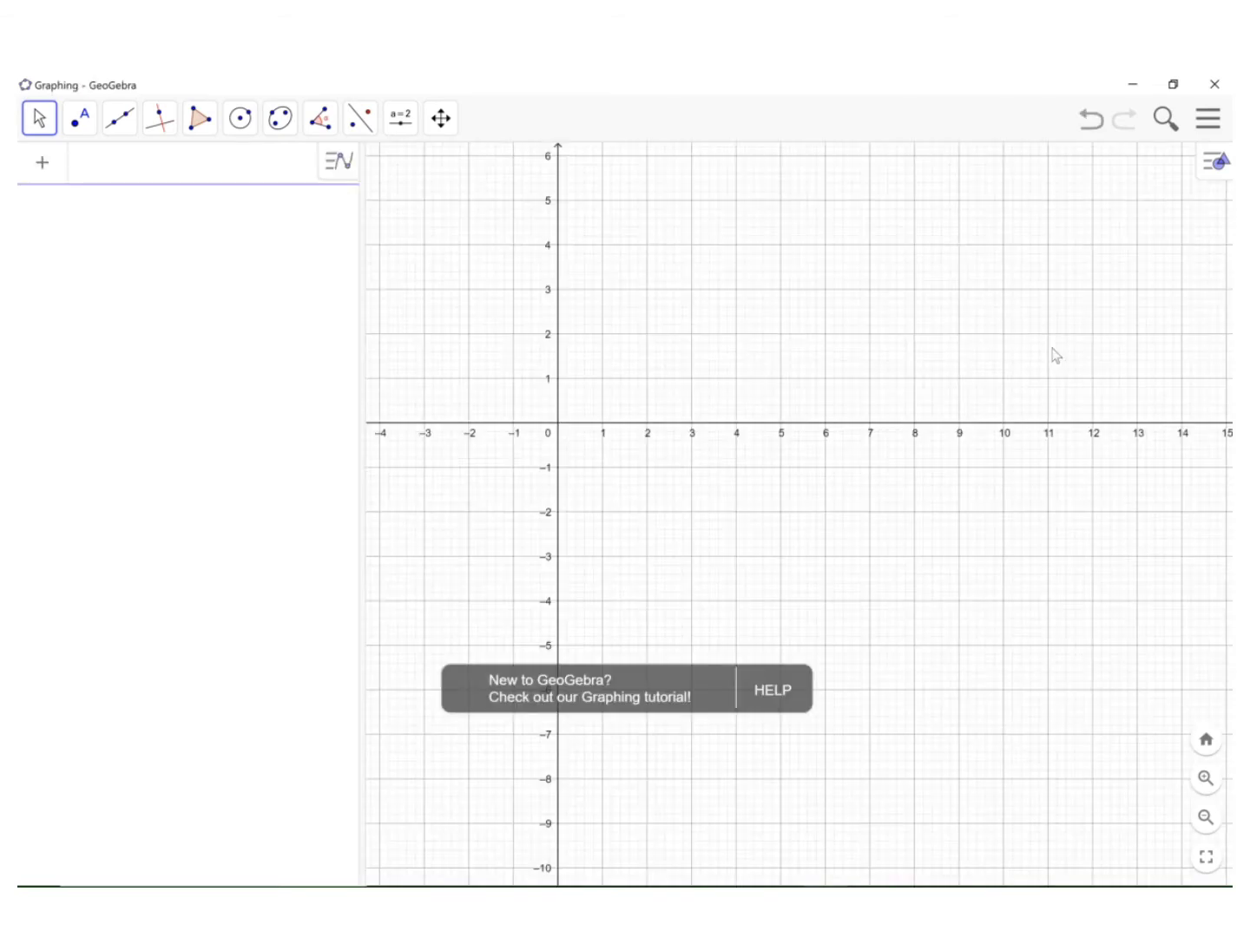
Hide the axes and set the grid to none in the graphics style bar.
click(1219, 167)
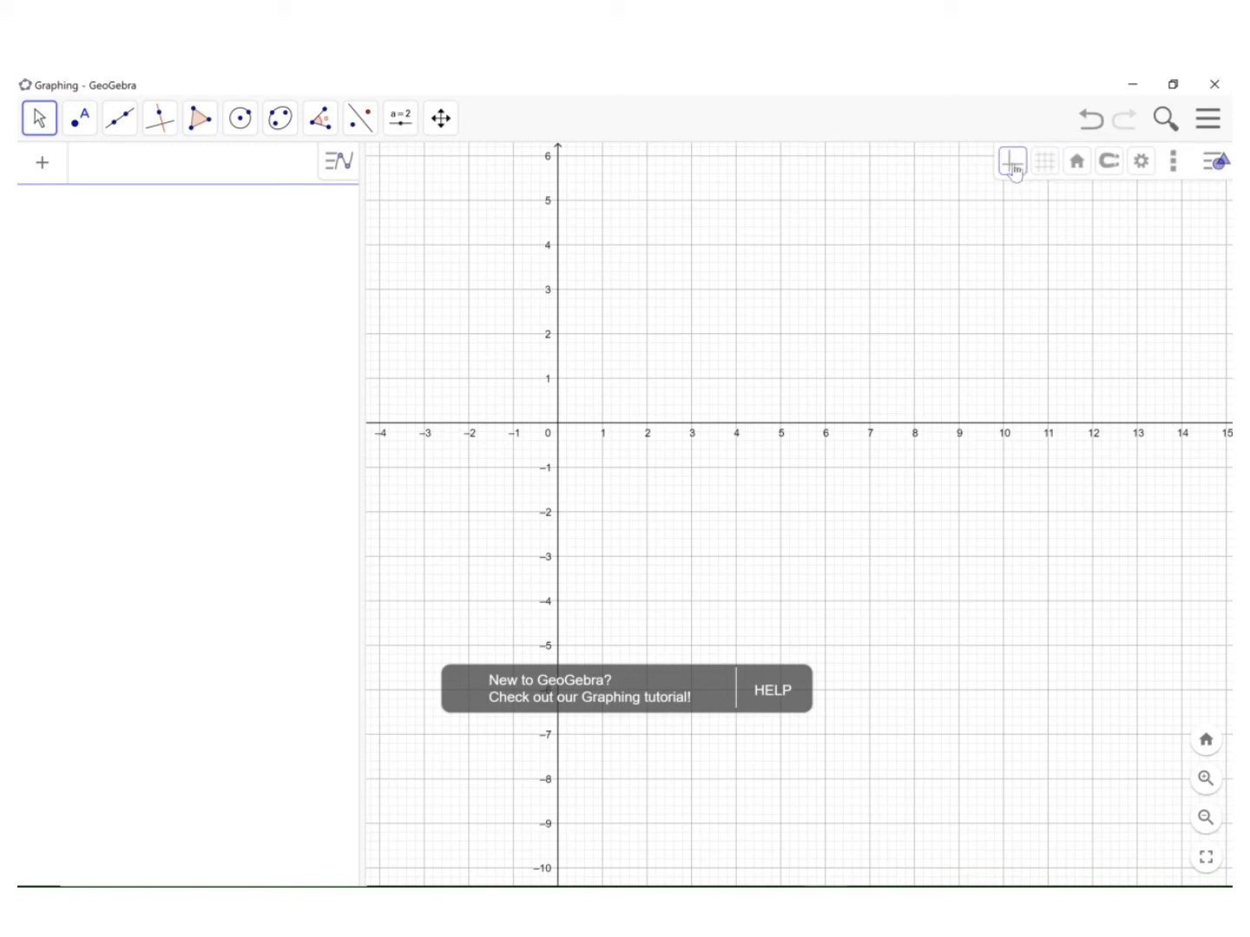
click(1012, 168)
click(1051, 172)
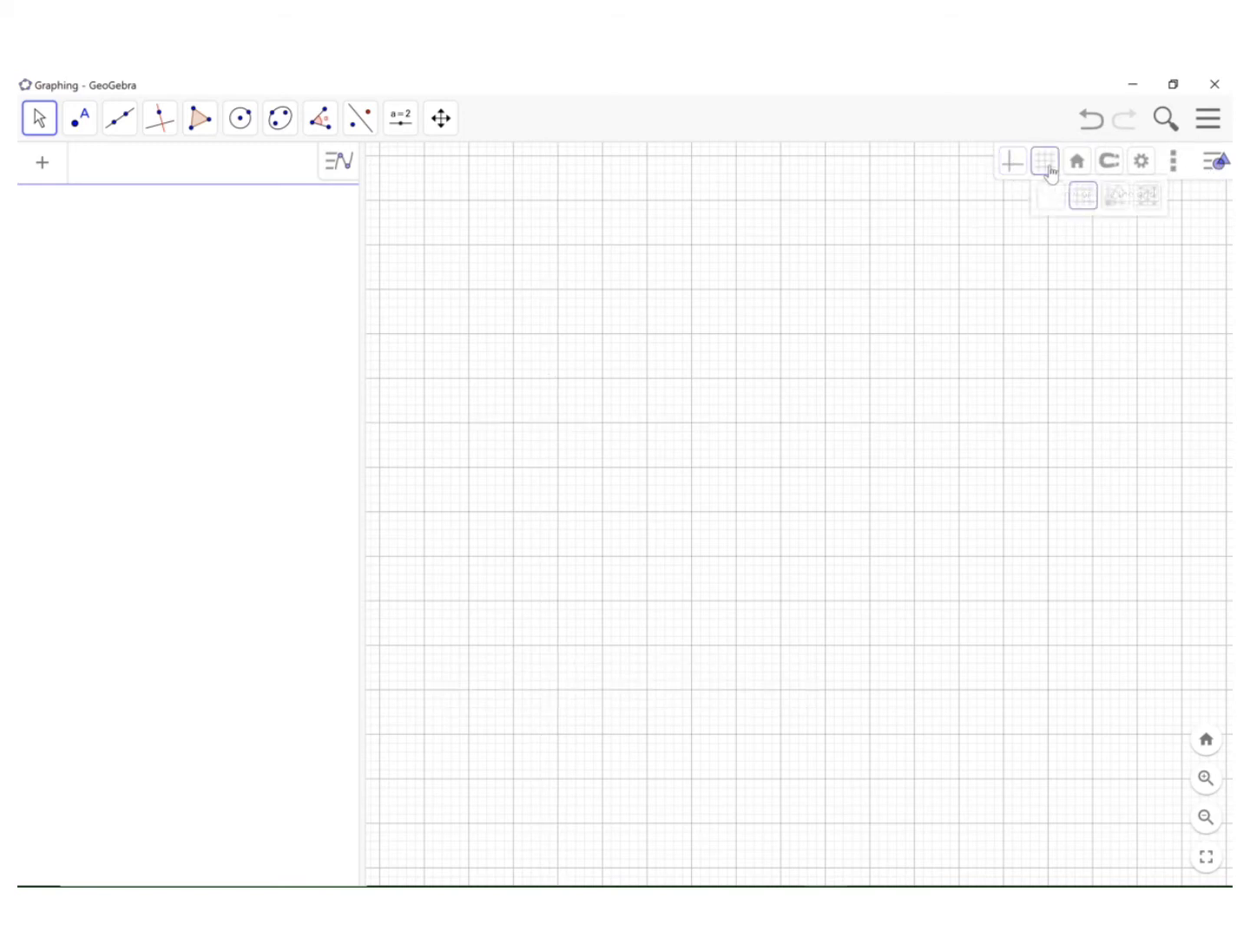
click(1050, 200)
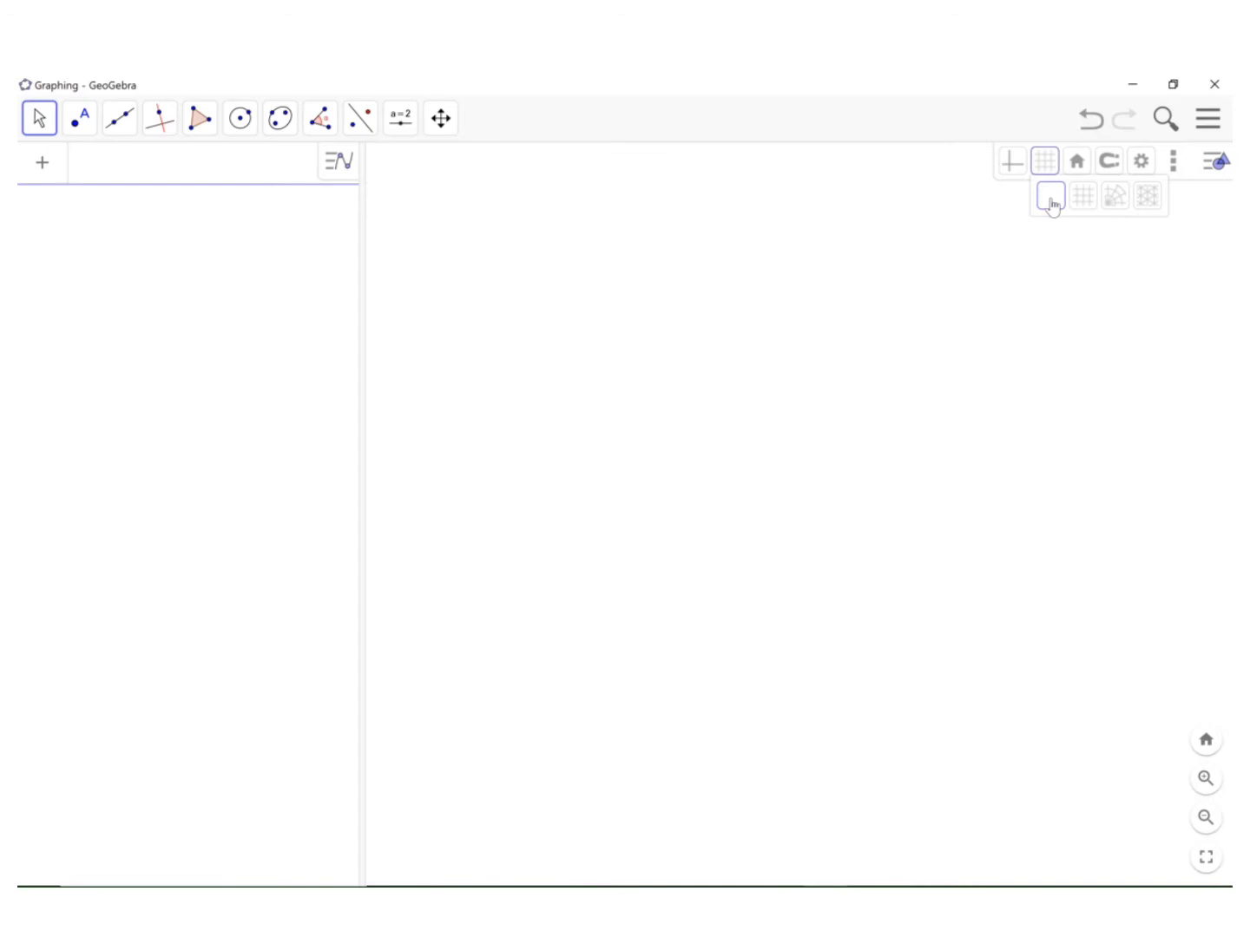
Place point A, then point B up and to the right of it.
click(81, 129)
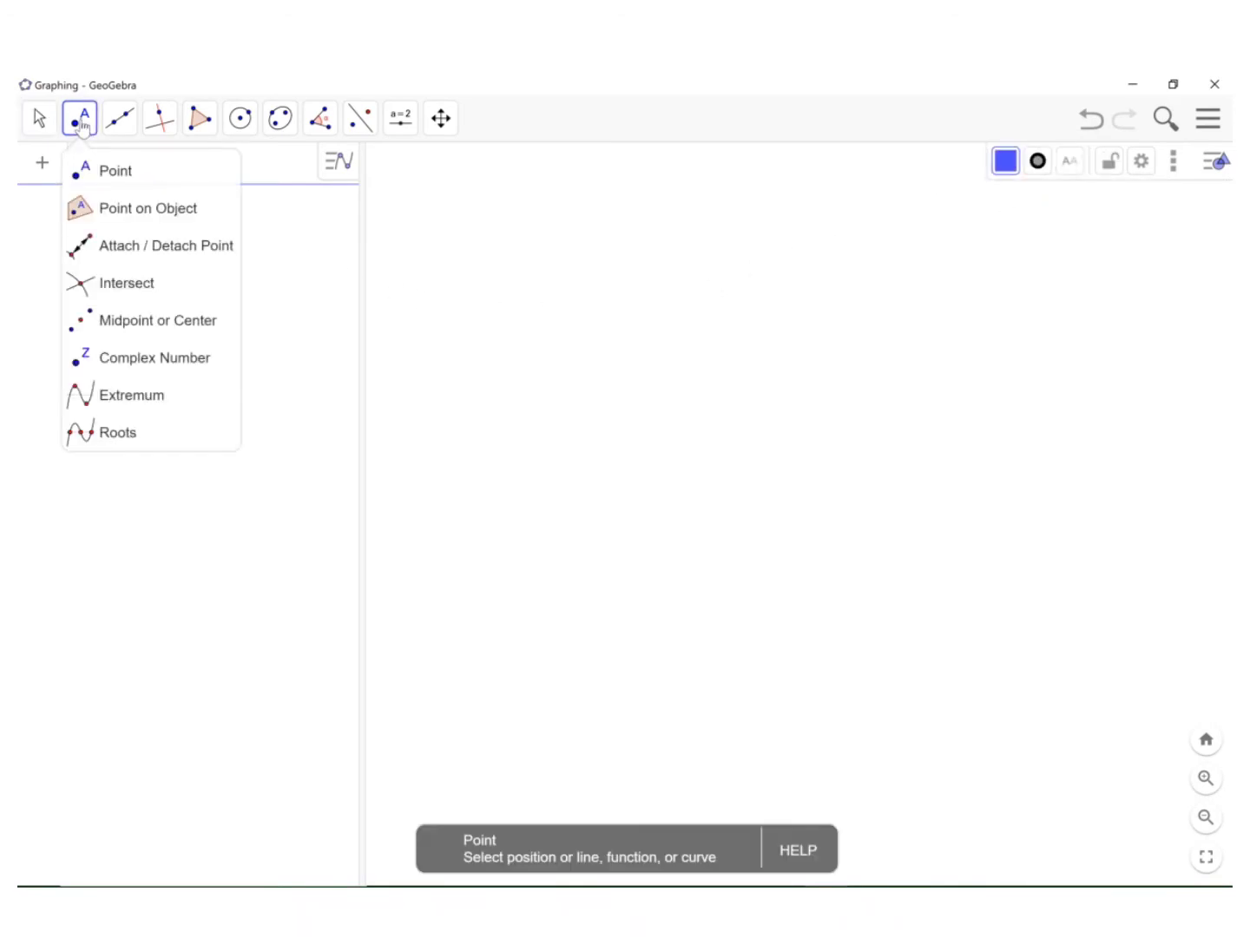
click(93, 178)
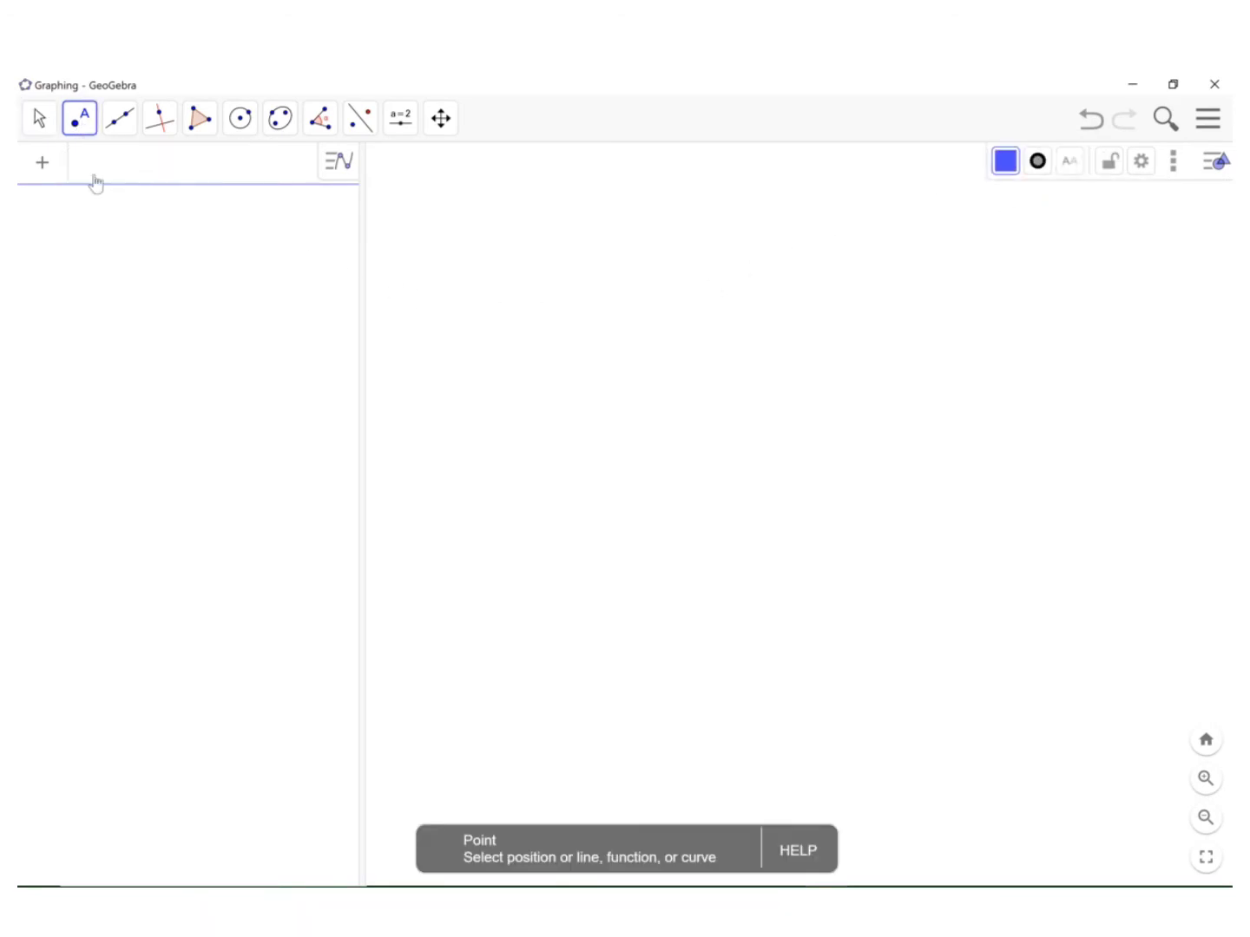
click(629, 551)
click(927, 428)
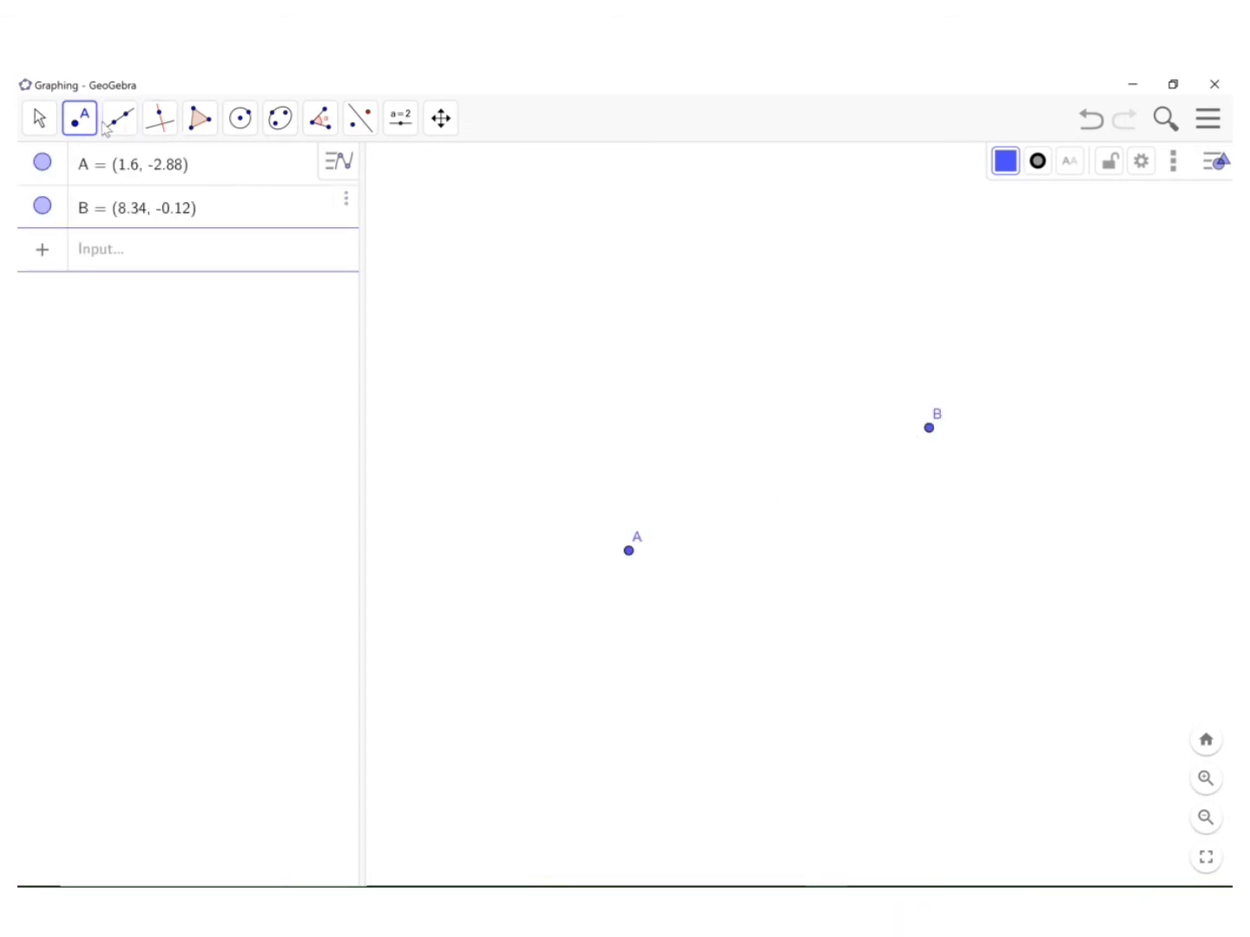
Measure the distance from A to B, giving AB = 7.28.
click(328, 129)
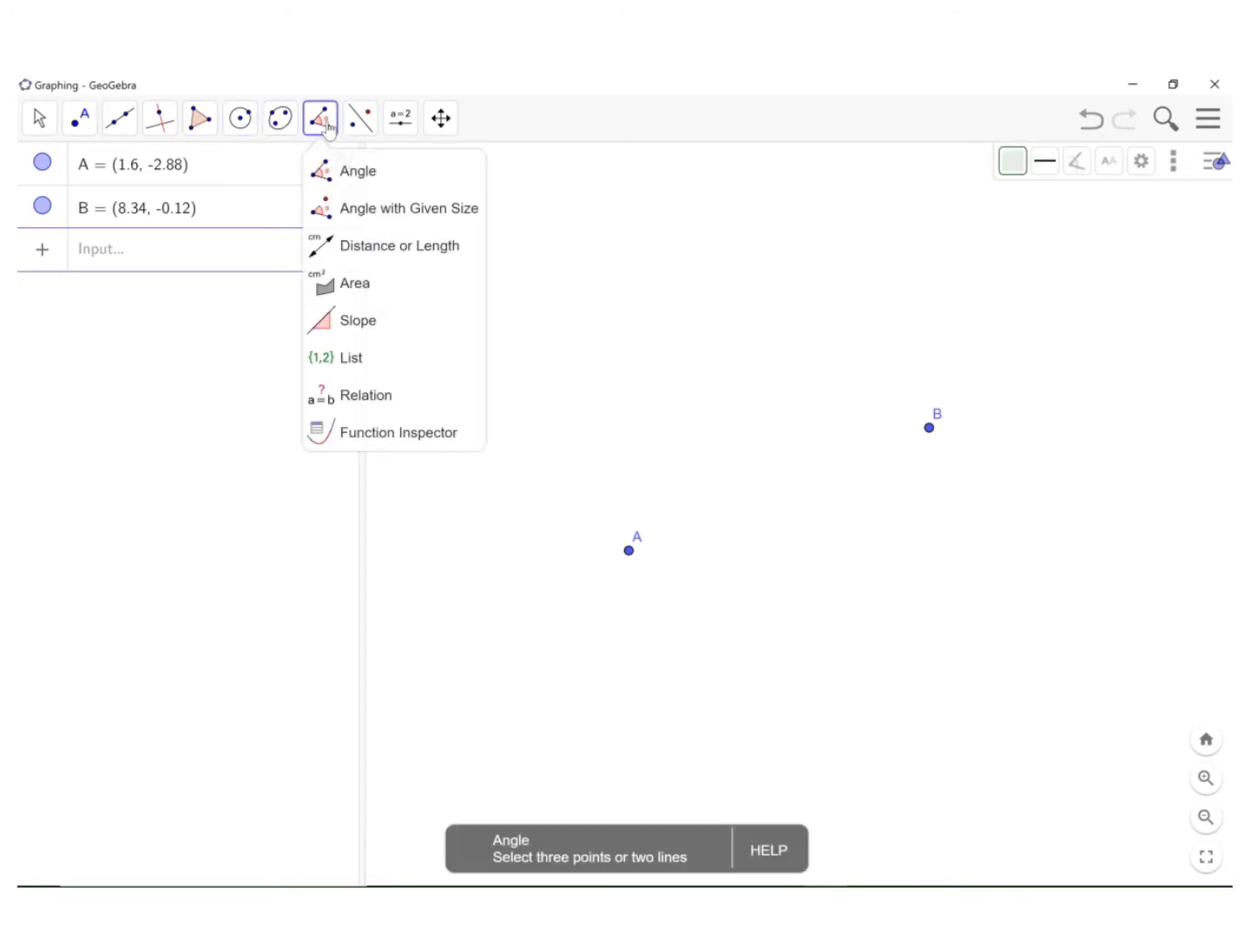
click(381, 249)
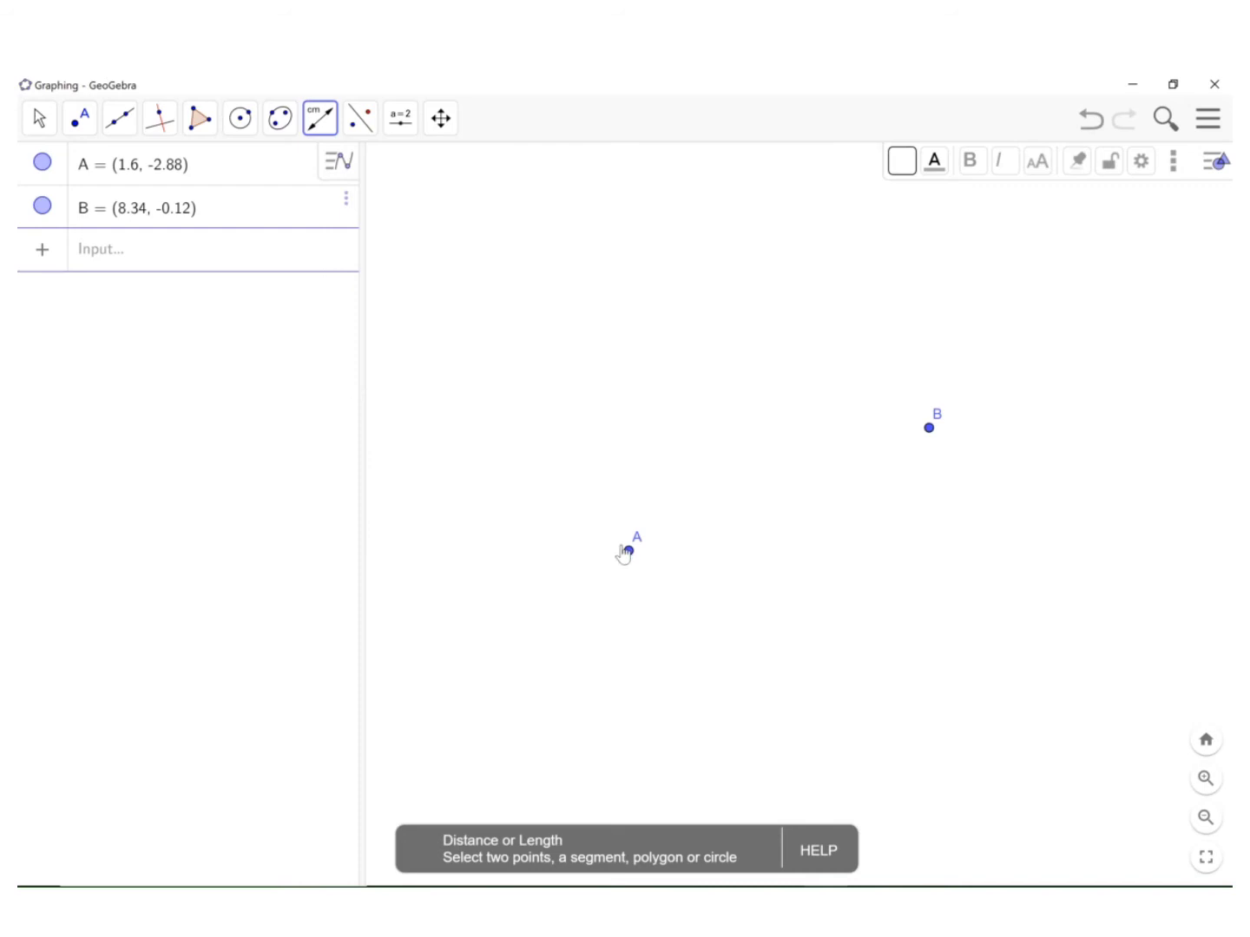
click(628, 552)
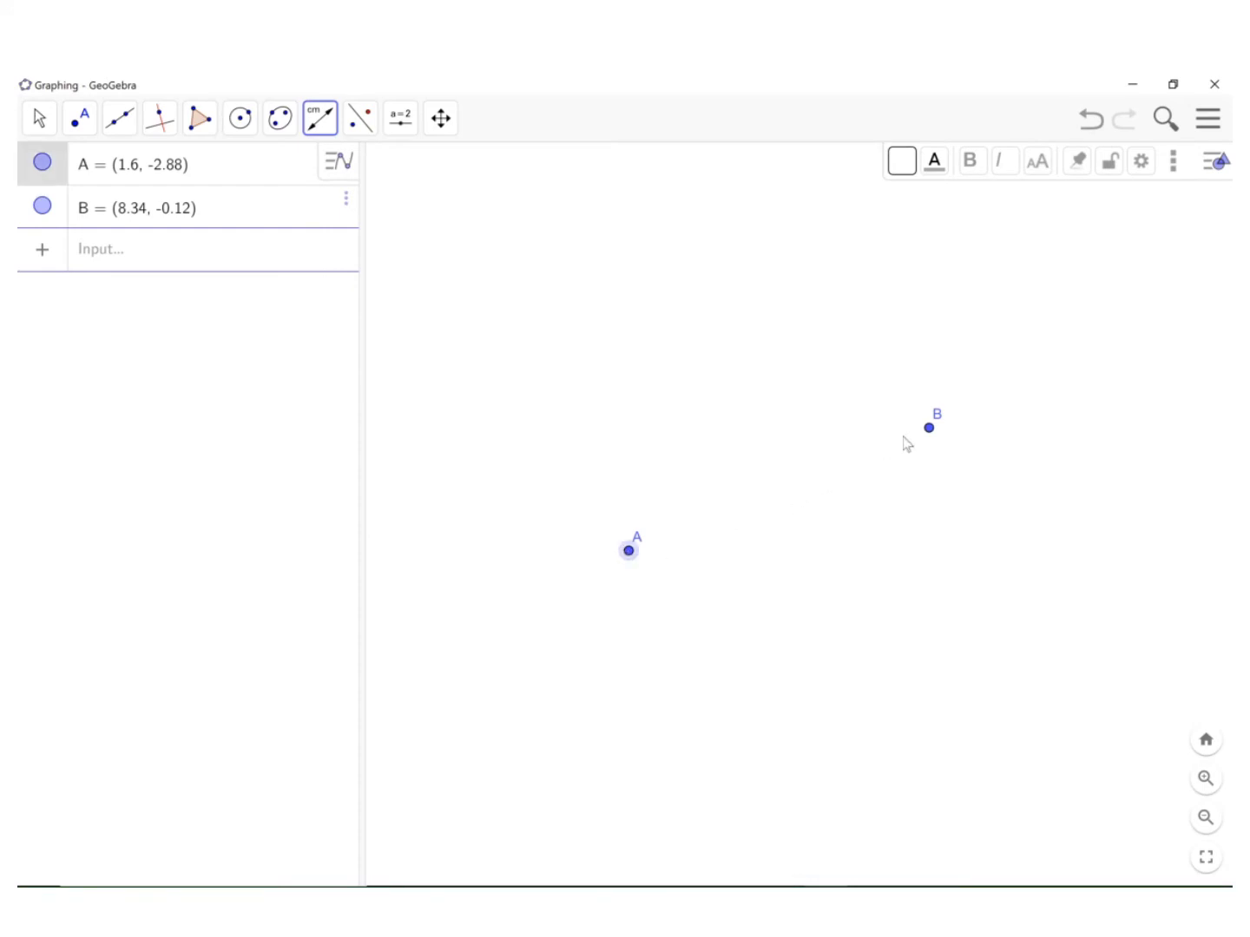
click(928, 429)
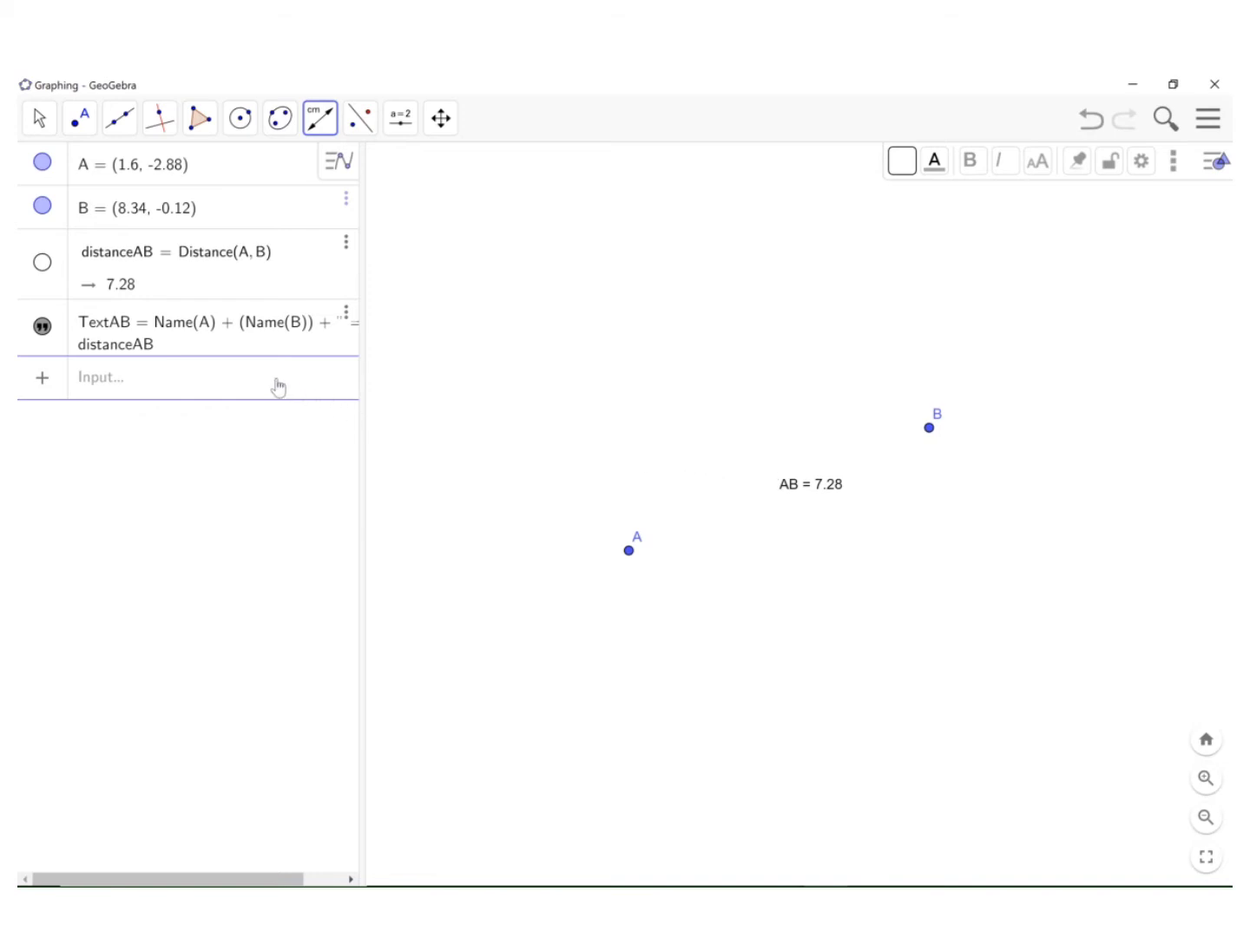
Enter a in the input bar to create slider a = 1 (range -5 to 5) and show it.
click(240, 392)
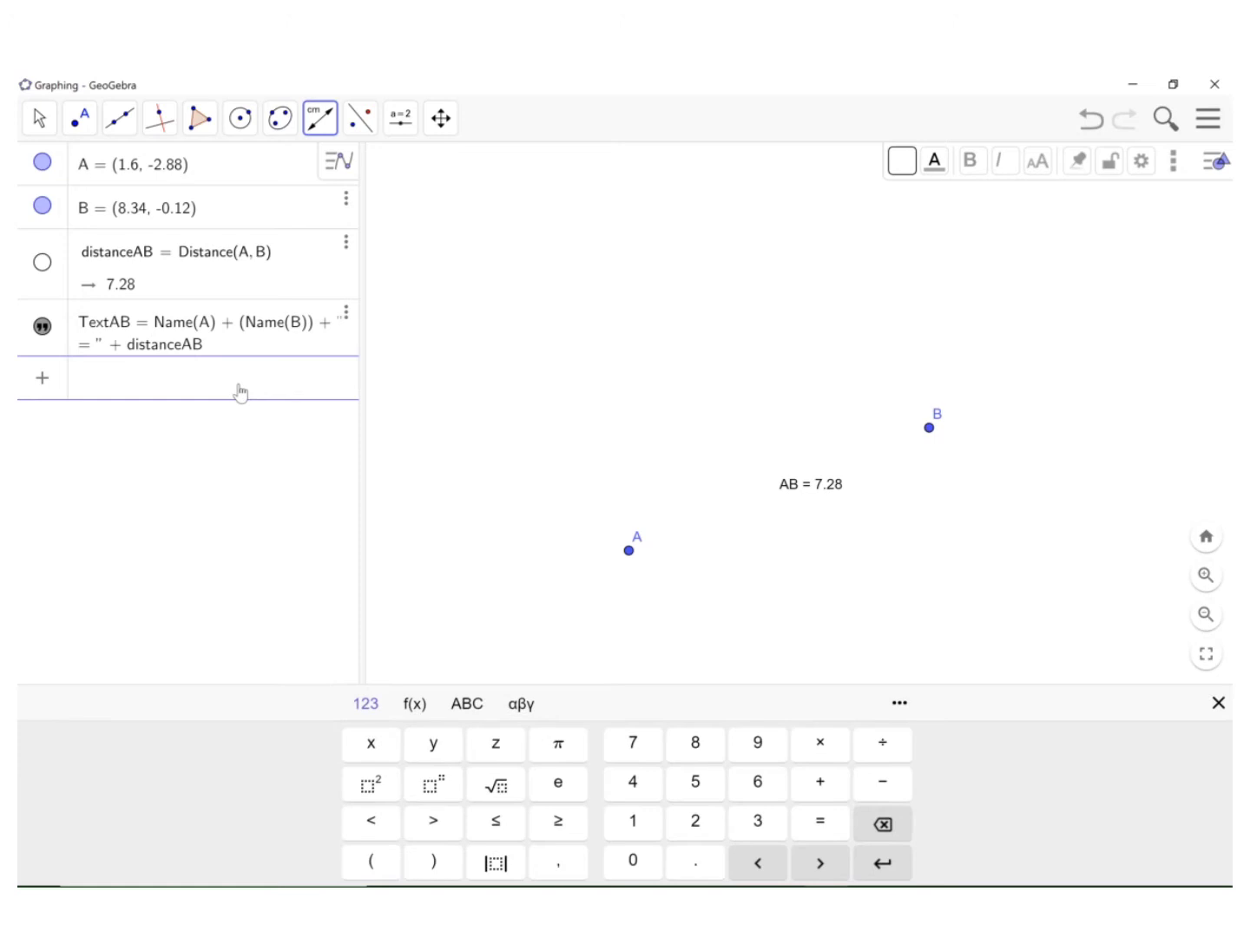
text(a)
key(Return)
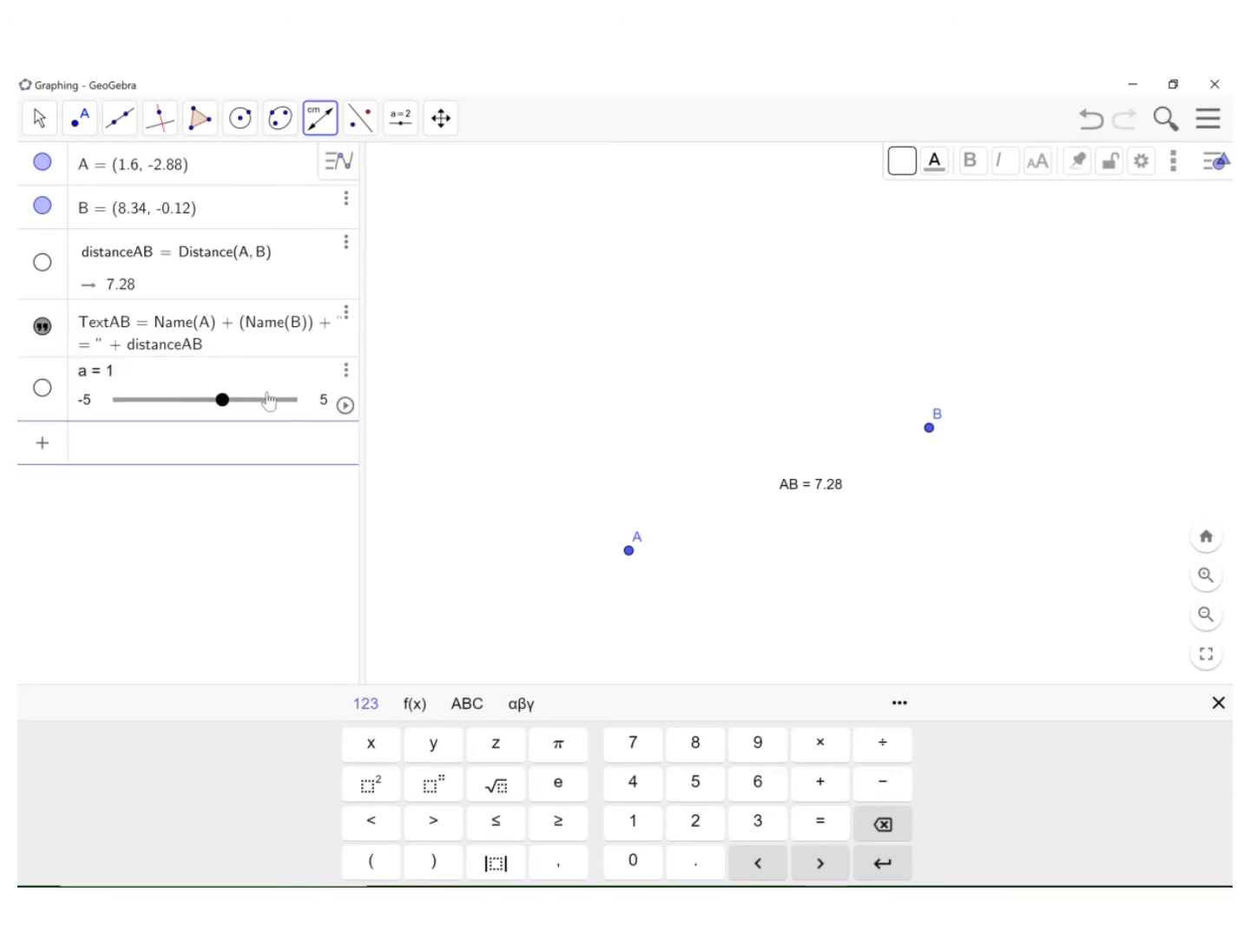
click(47, 391)
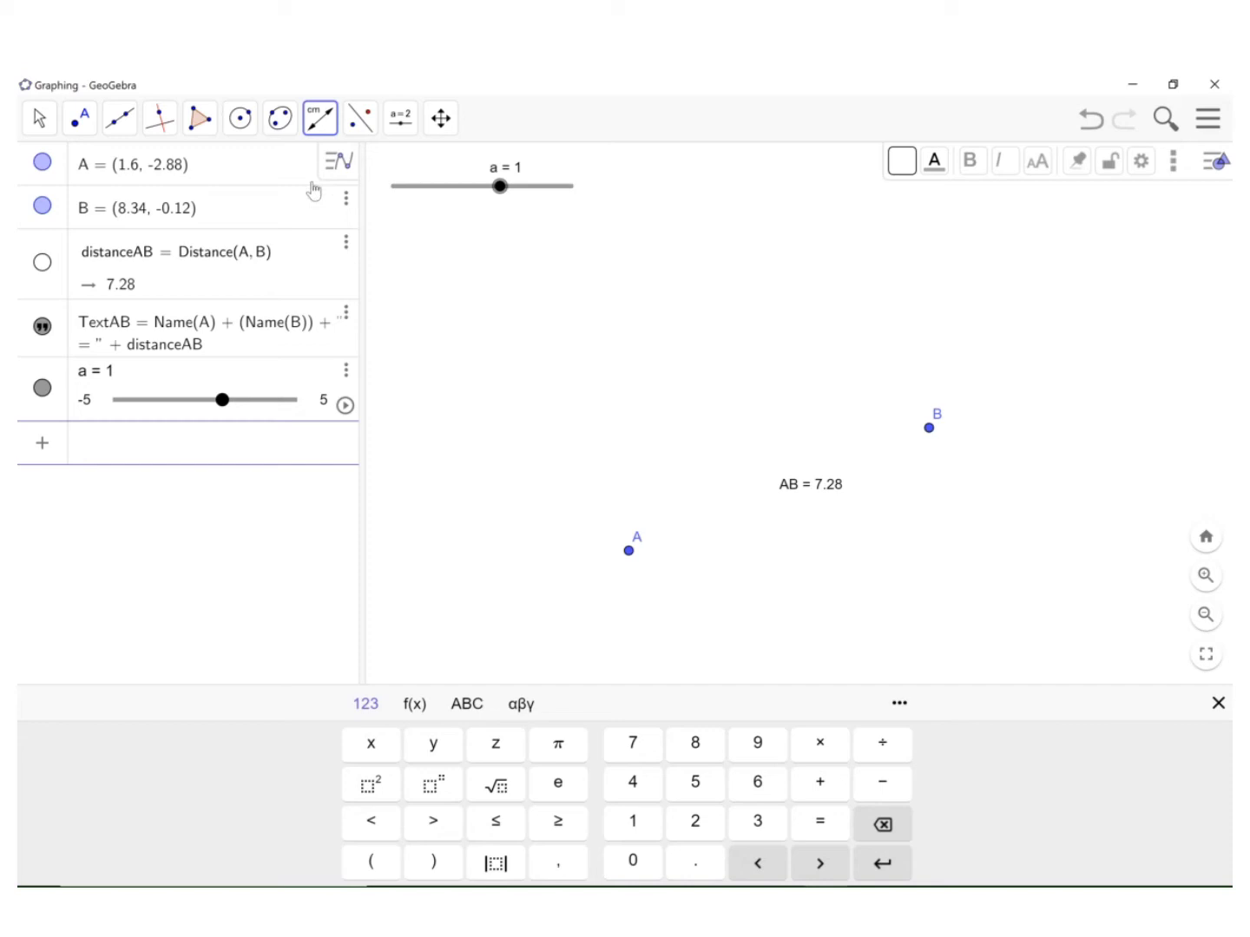
Draw two circles centred on A with radii a and a − 4.
click(247, 129)
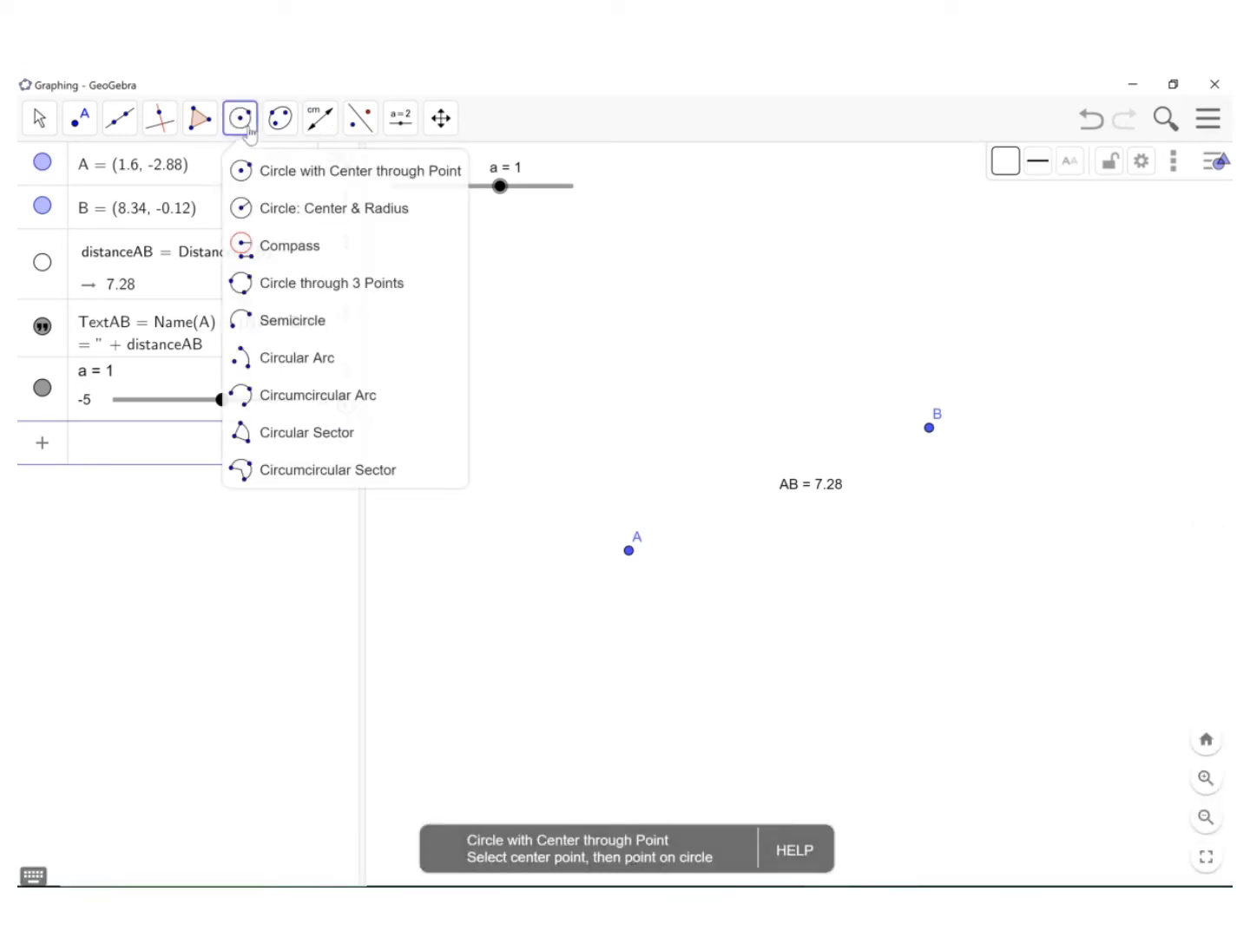
click(270, 220)
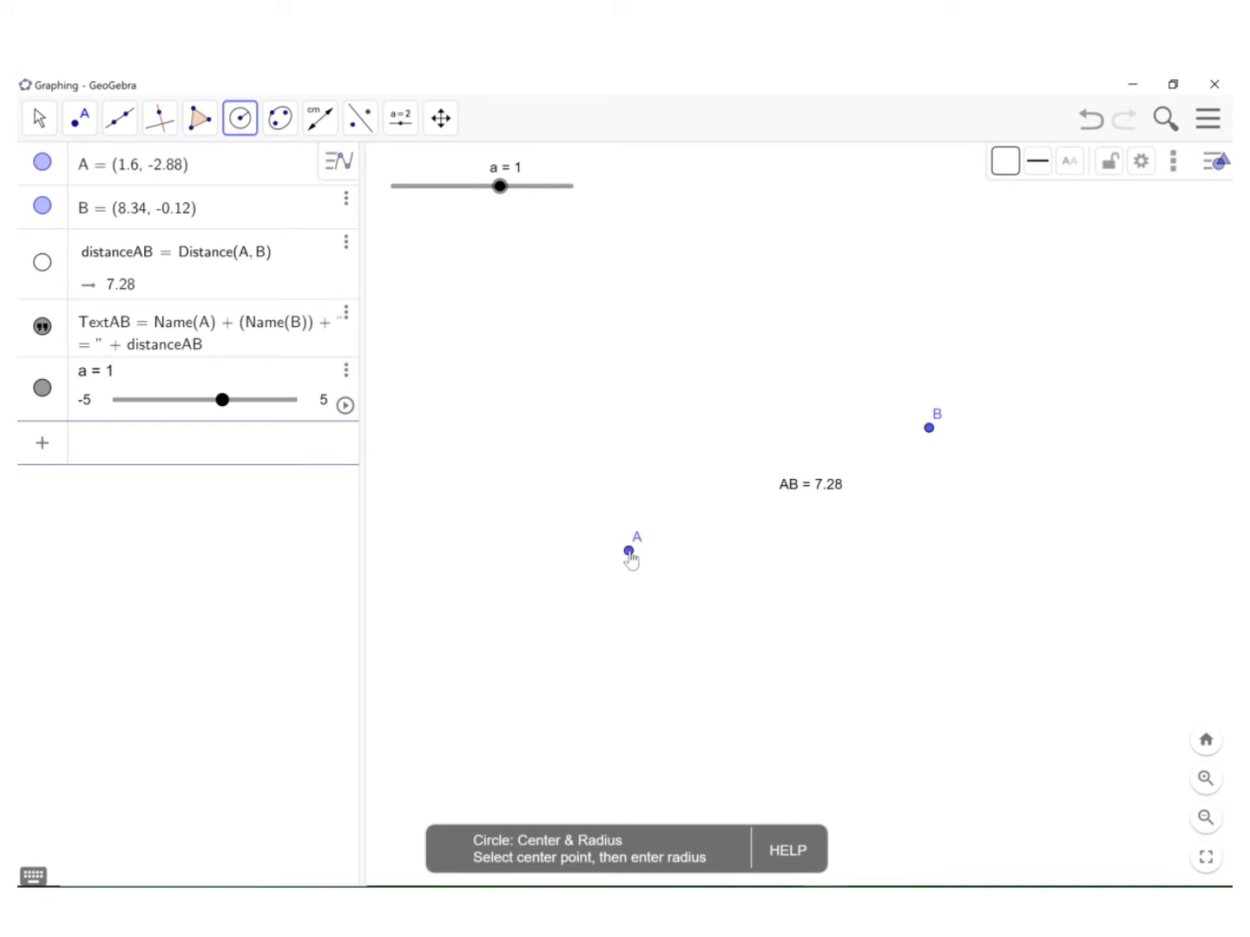
click(629, 552)
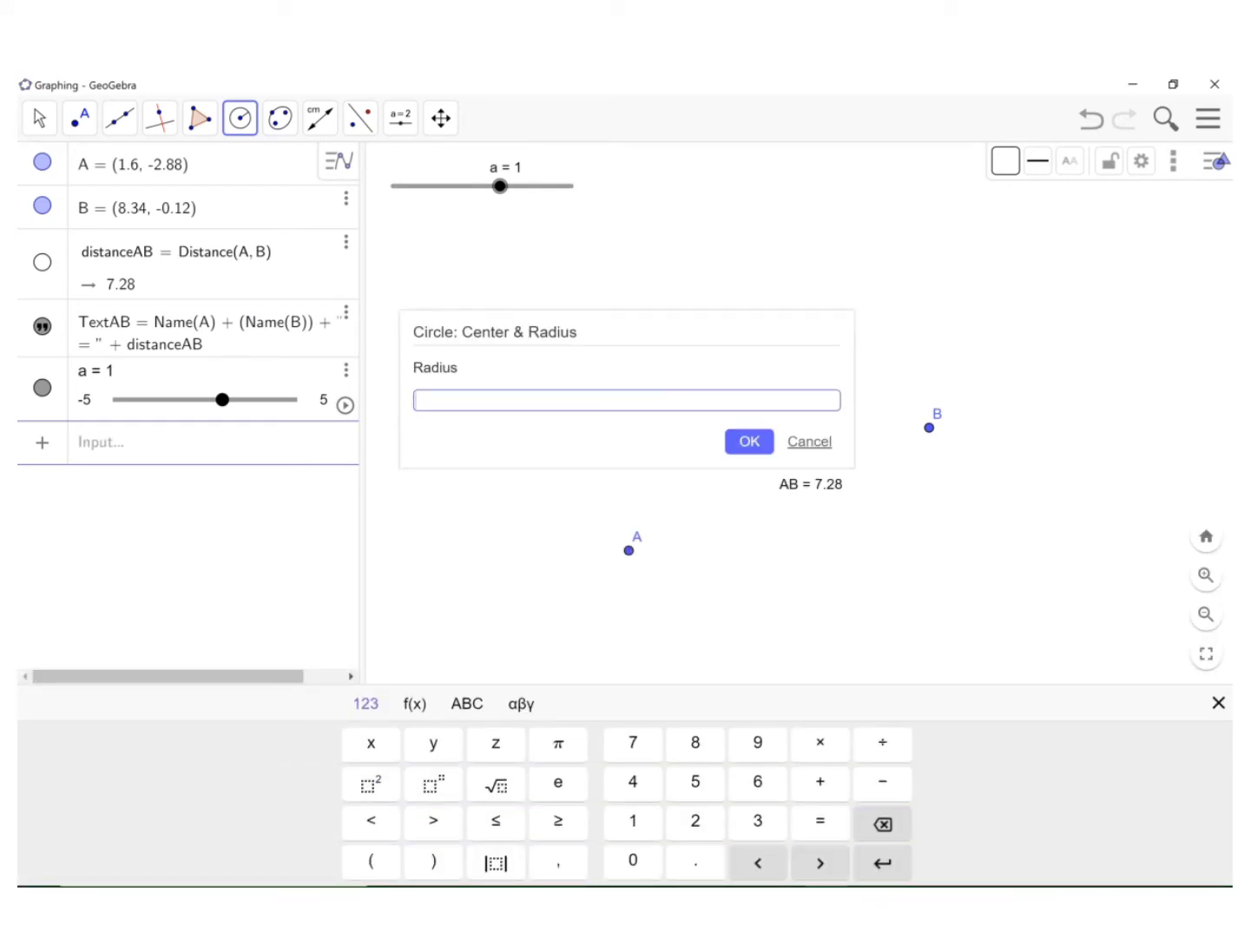
text(a)
key(Return)
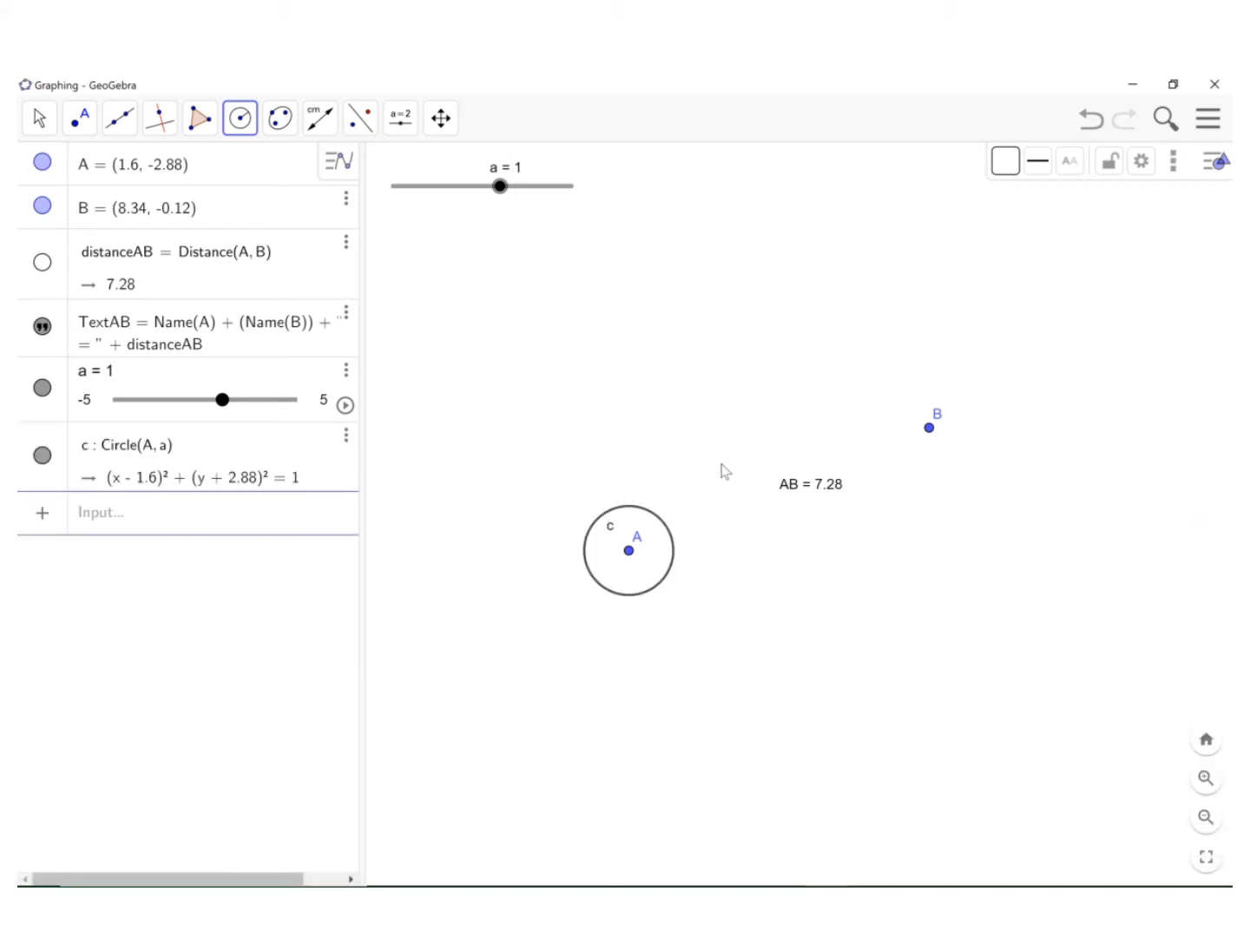
click(629, 556)
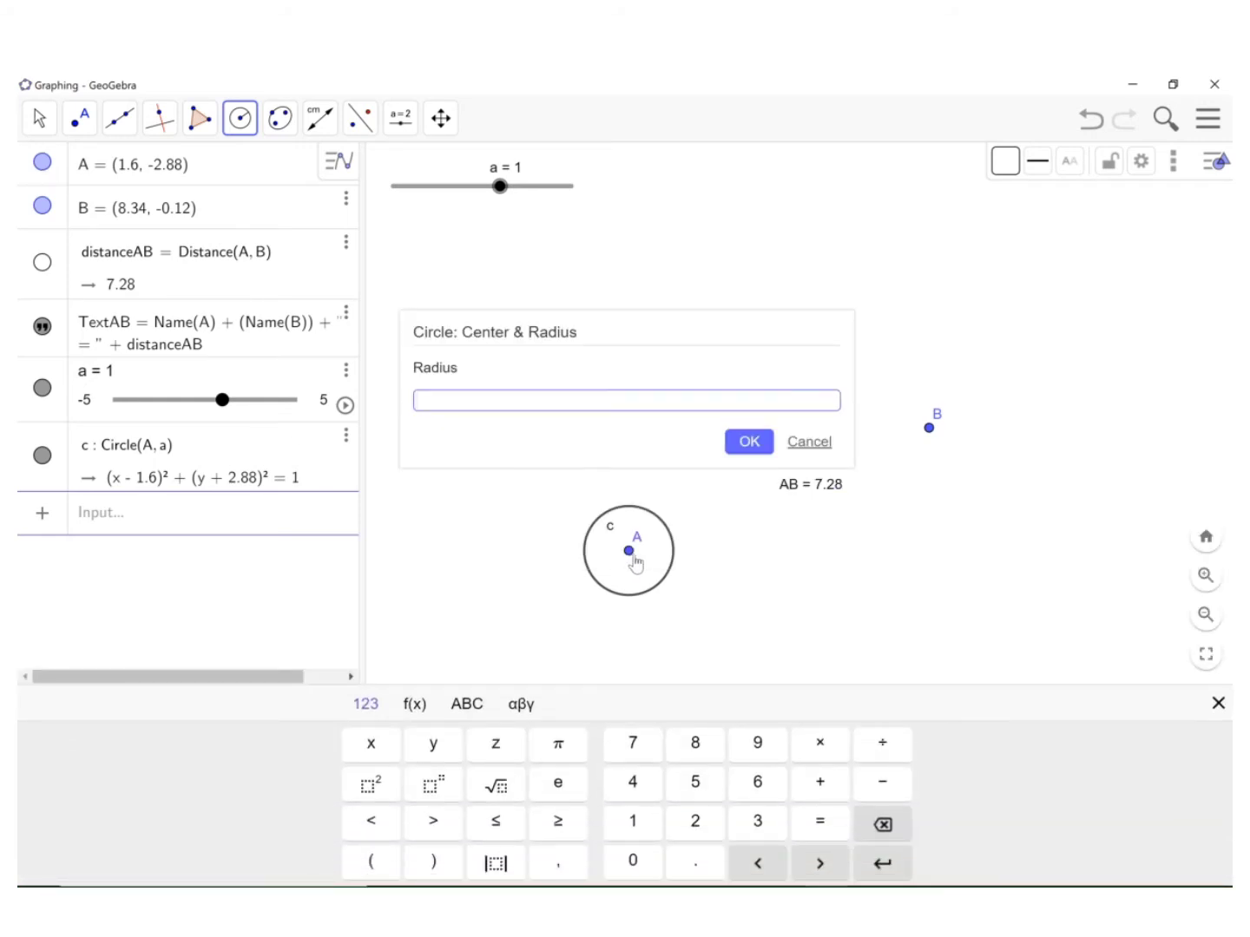
text(a-4)
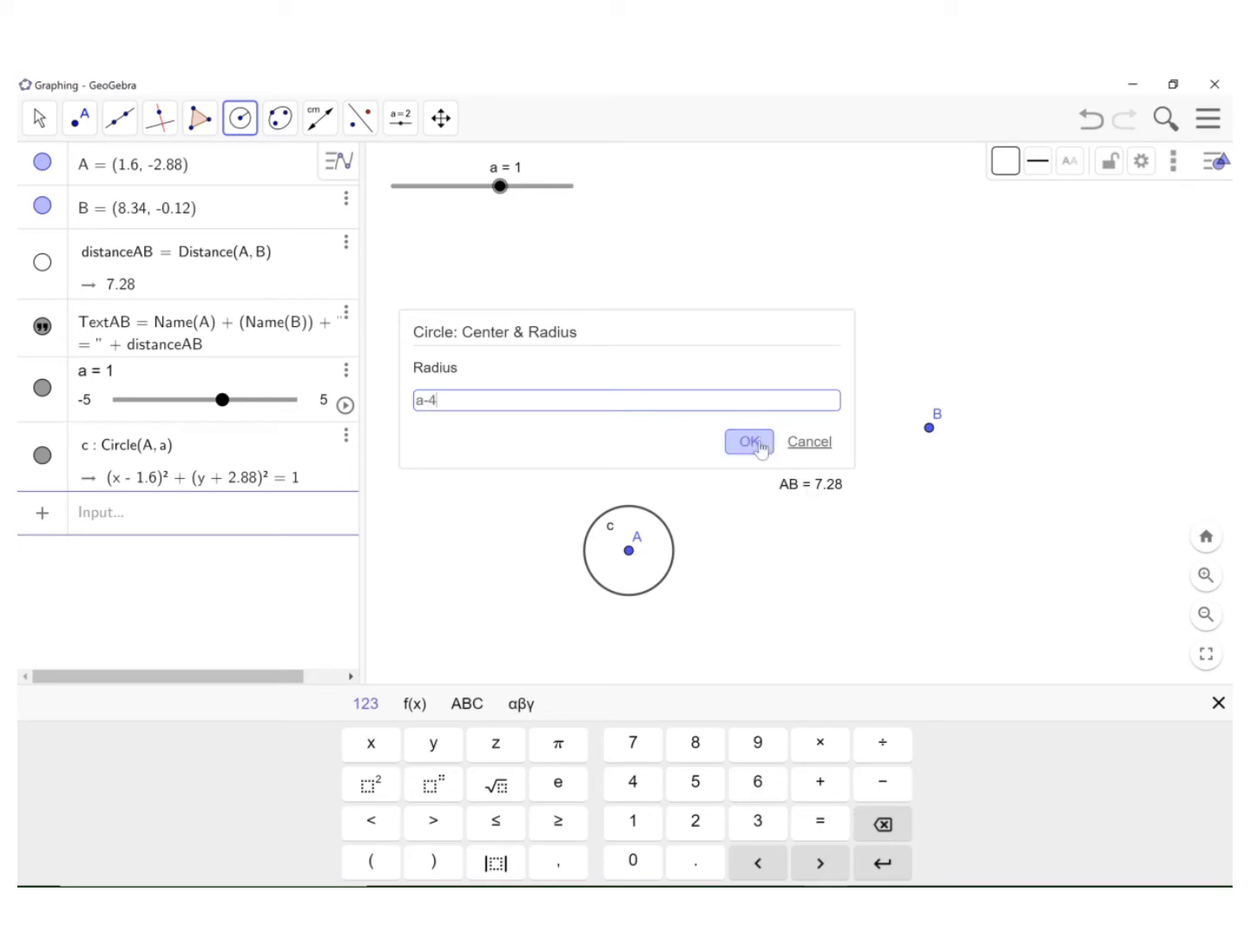
click(757, 444)
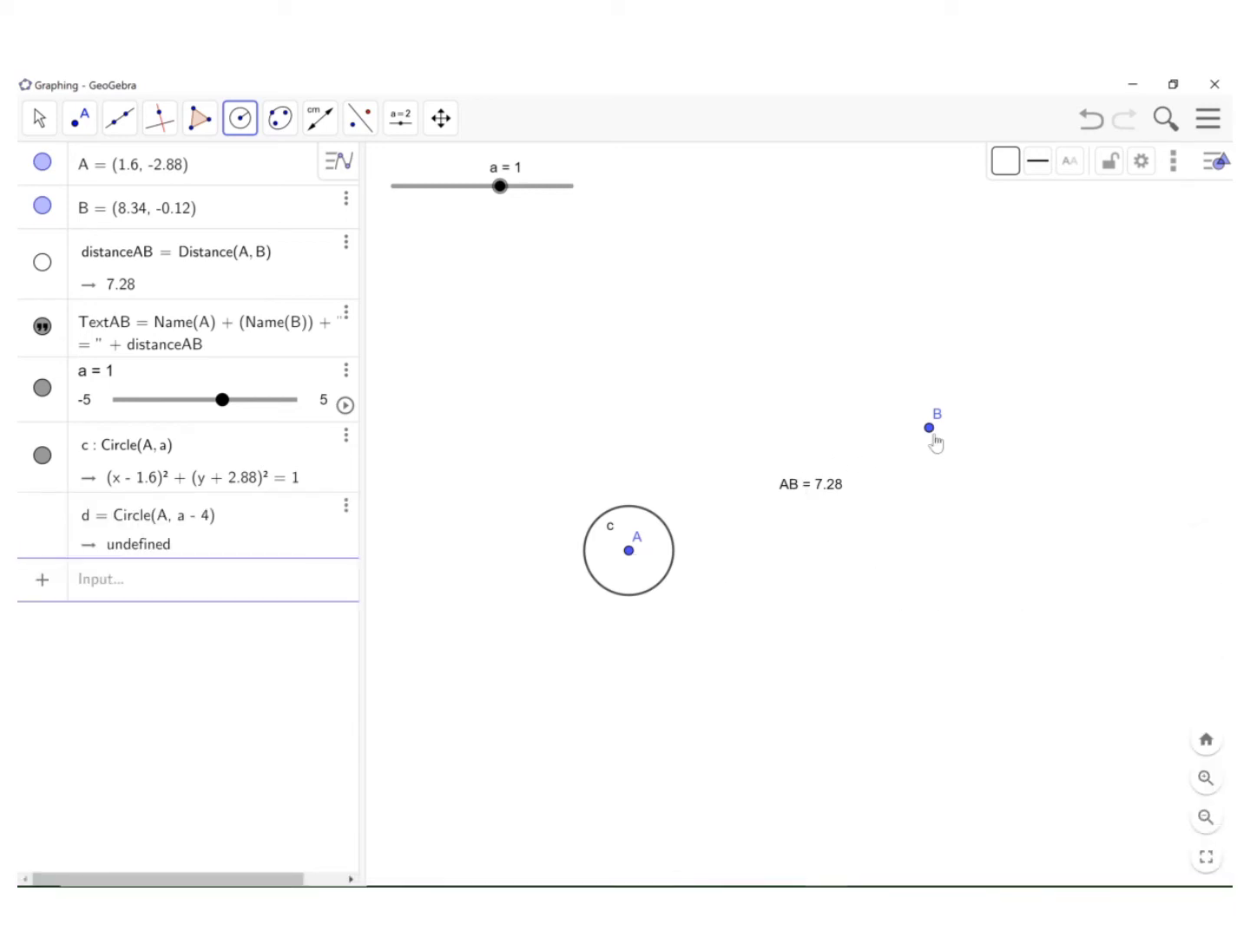
Draw two circles centred on B with radii a and a − 4.
click(931, 436)
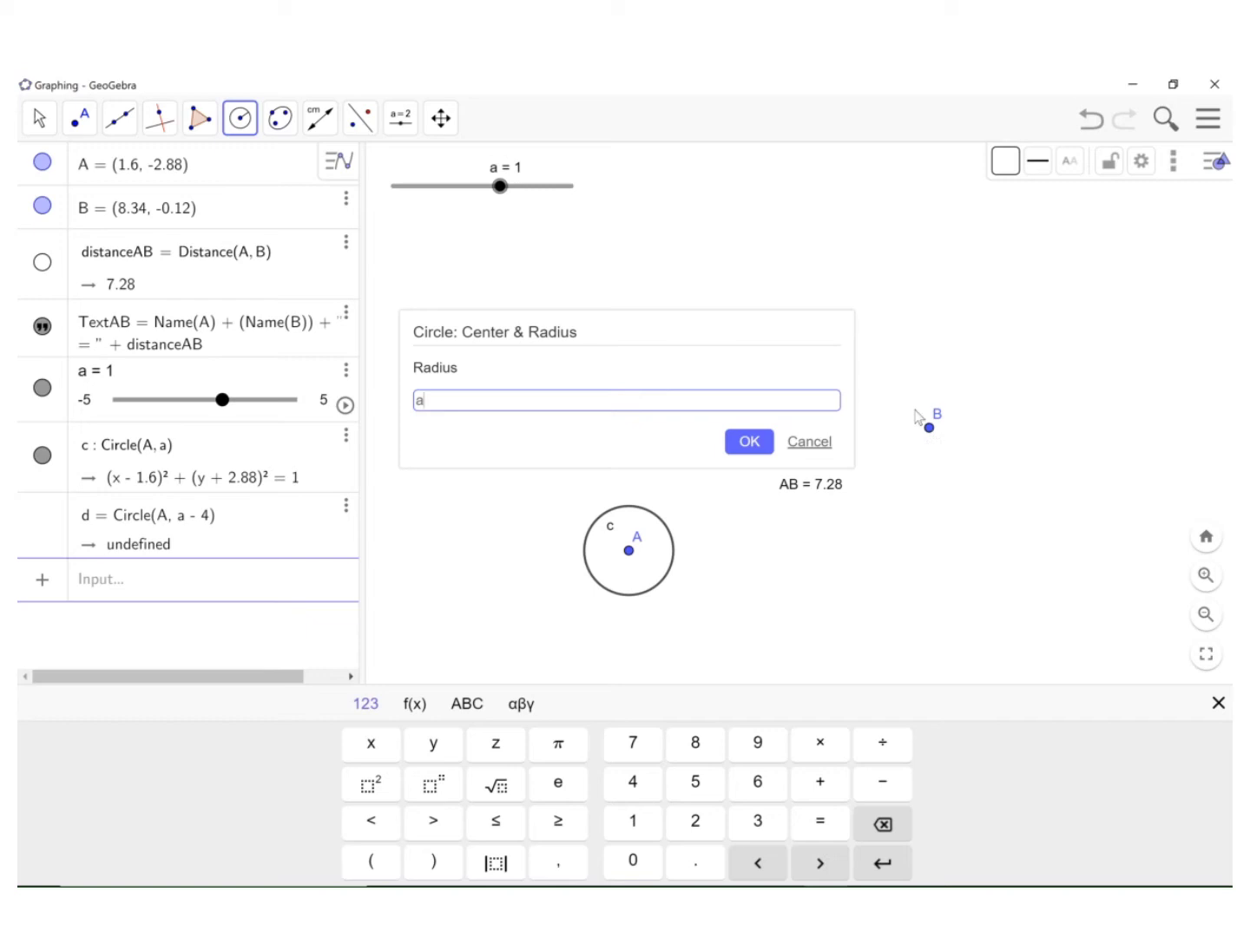
click(752, 442)
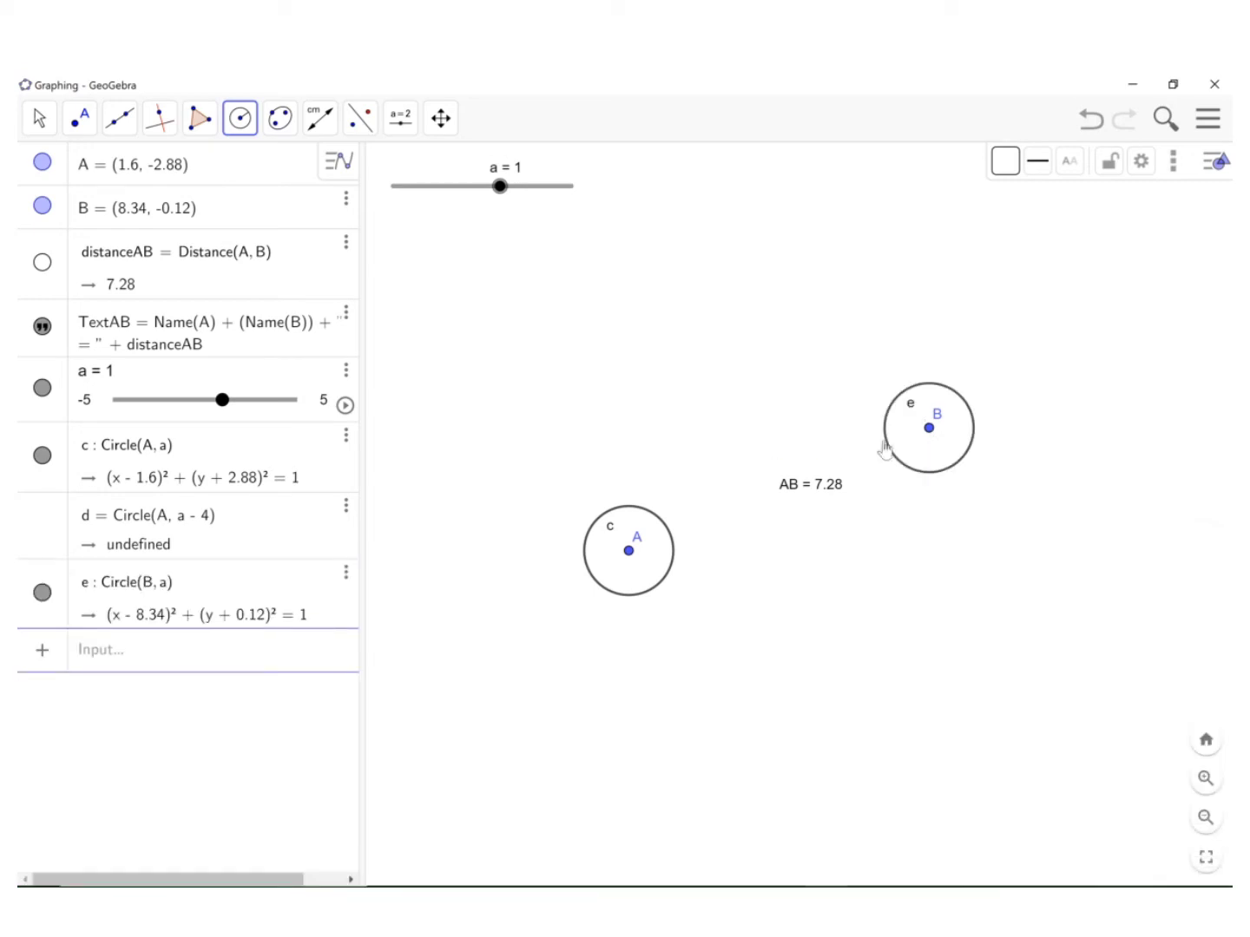
click(928, 434)
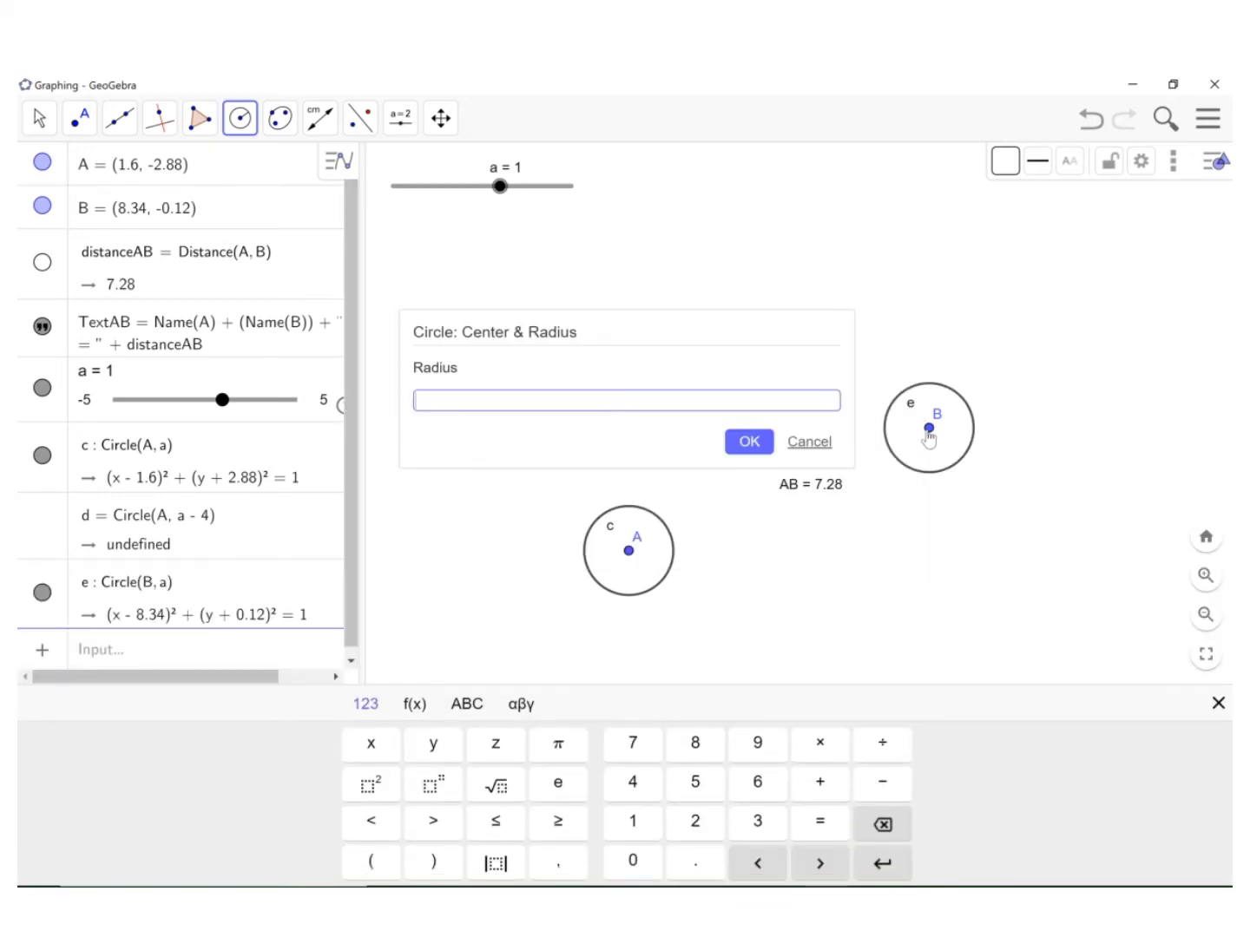
text(a - 4)
click(749, 442)
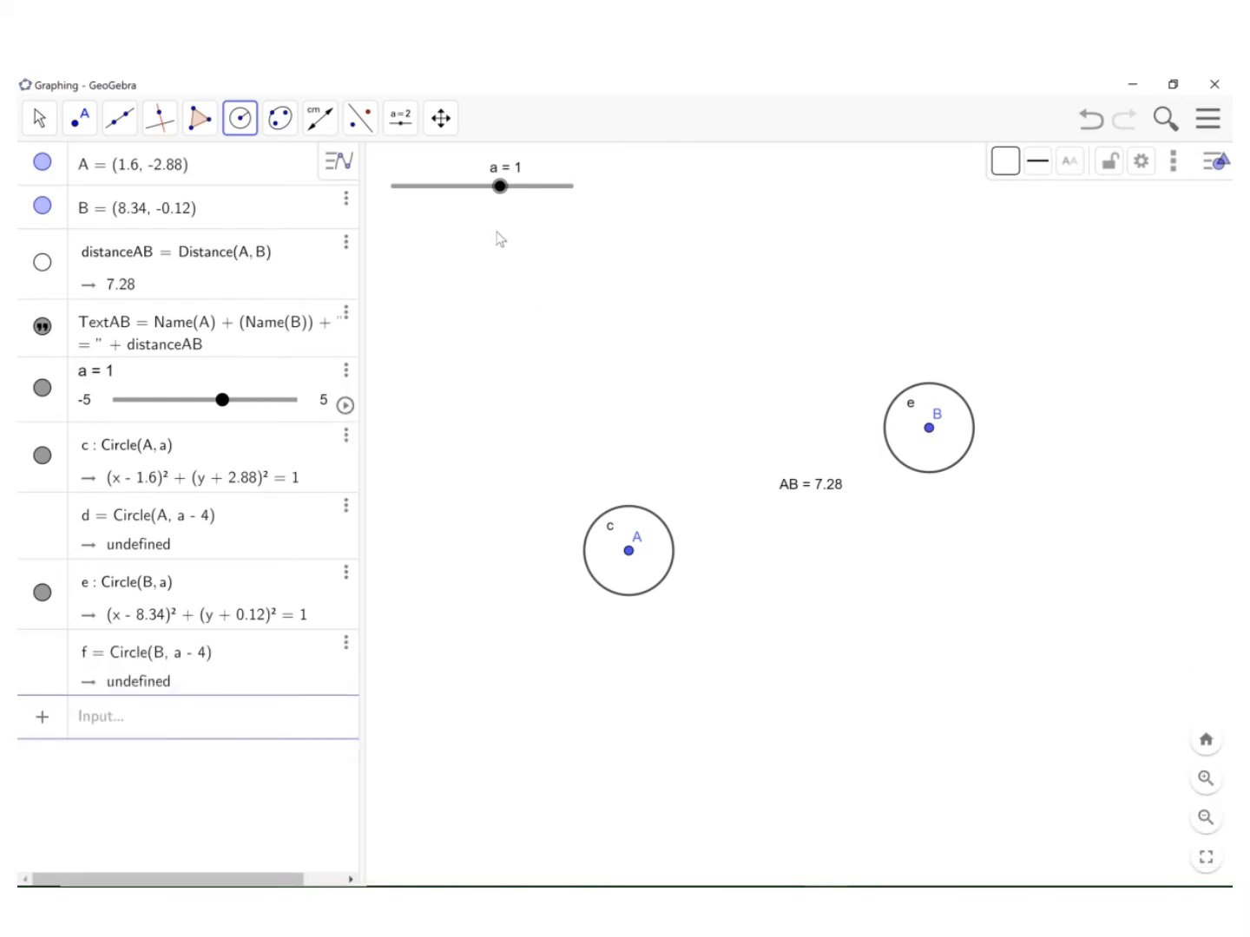
Give slider a a range of 0 to 10 in its settings and set it to 6.
drag(500, 185, 580, 200)
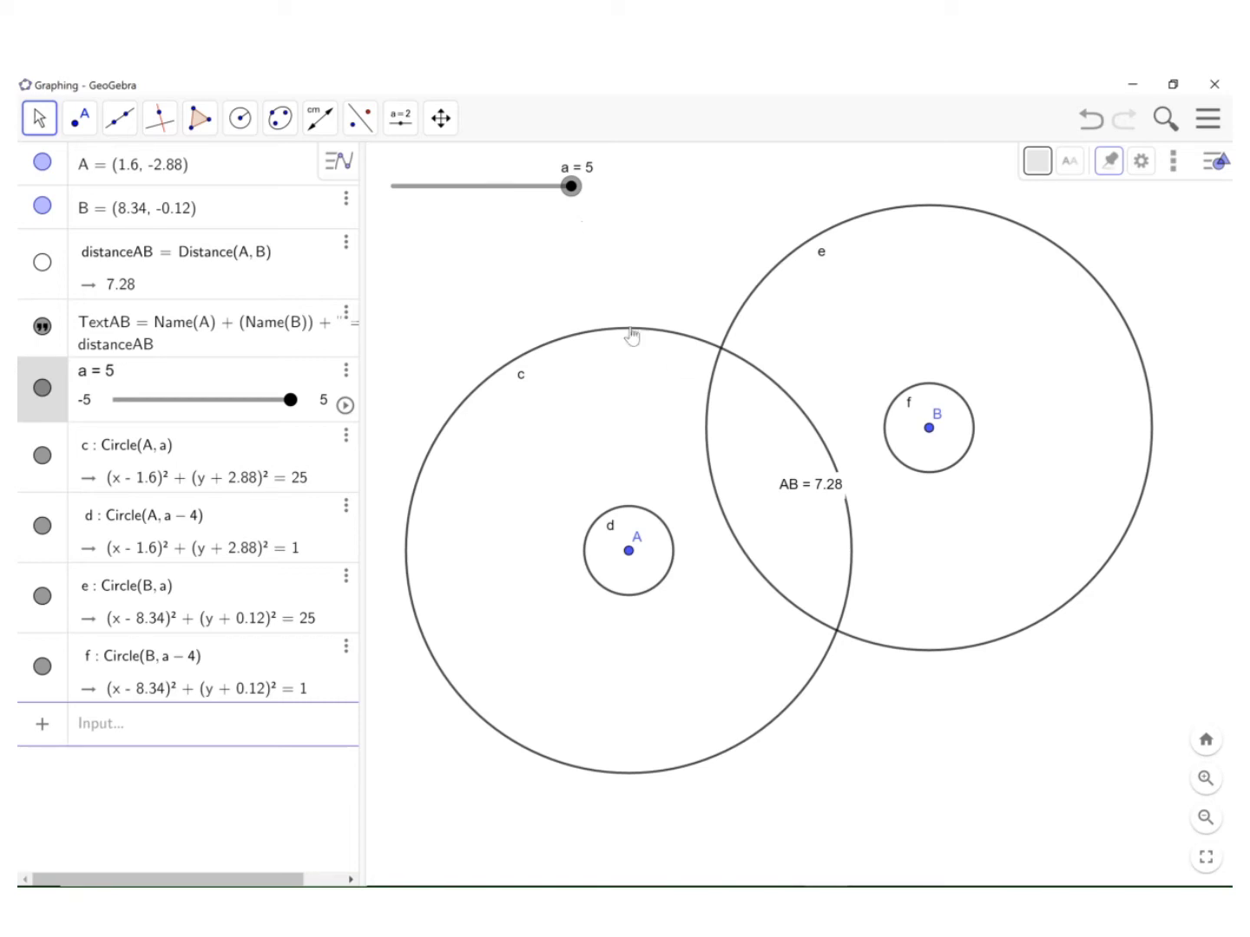
right_click(491, 191)
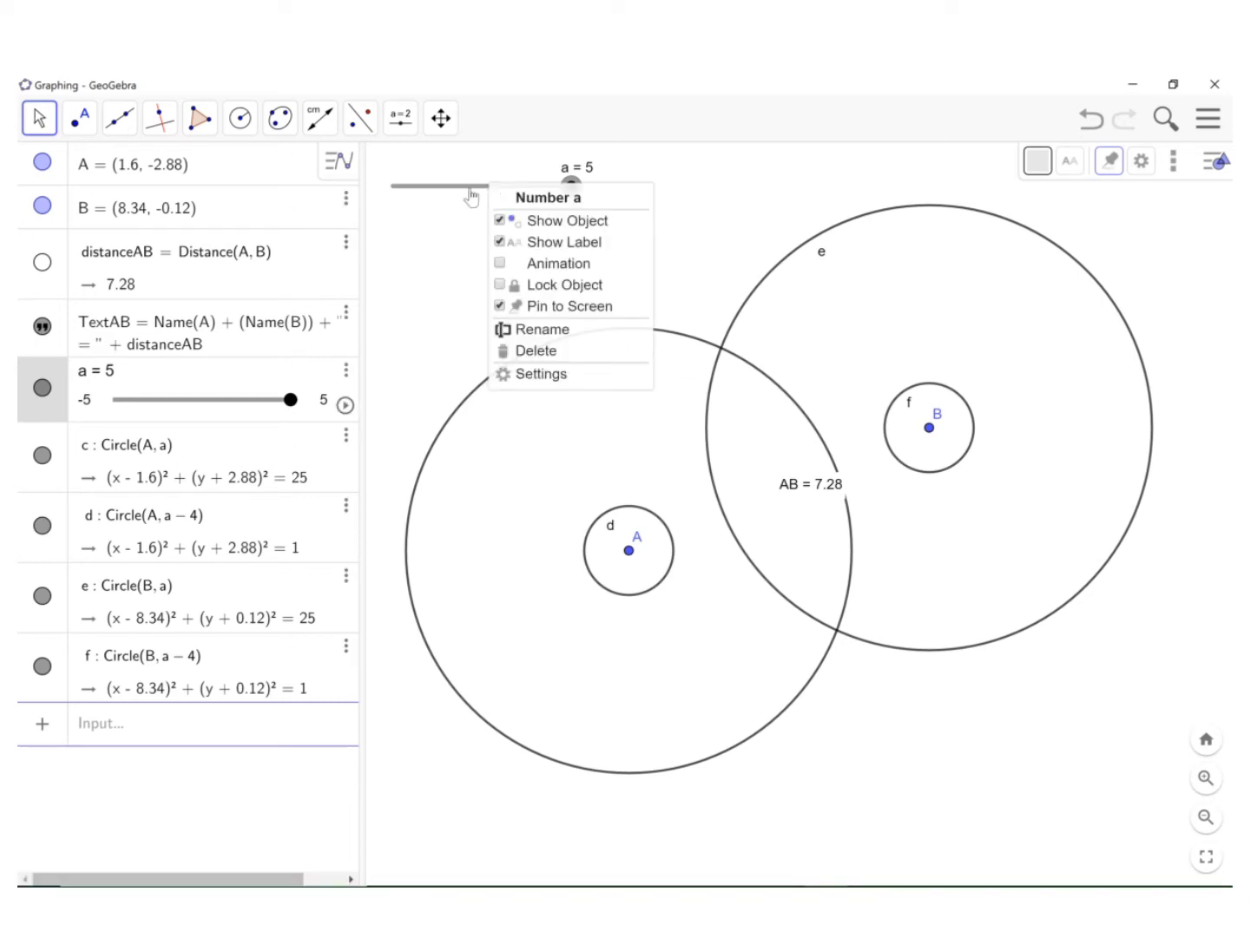
click(519, 375)
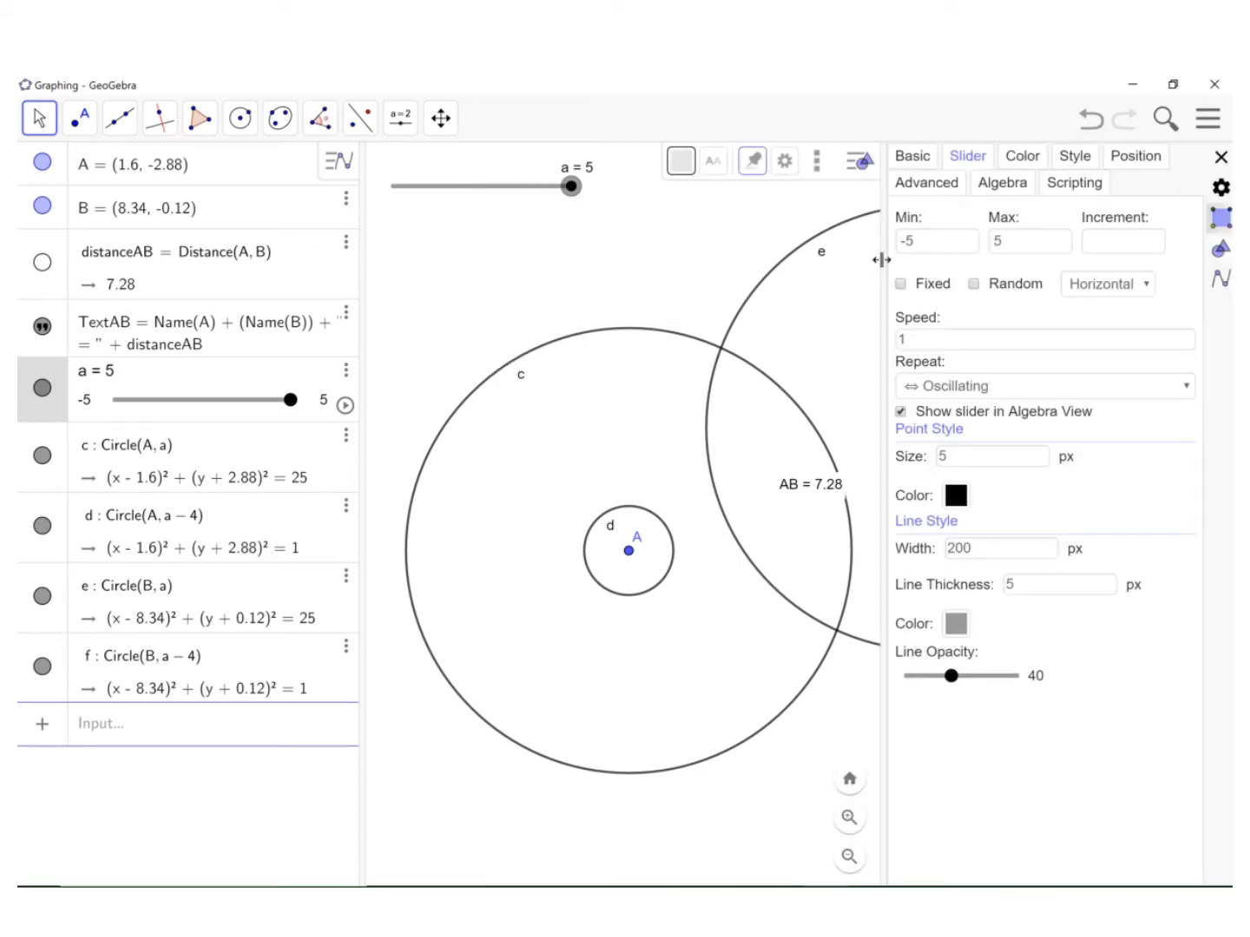
click(937, 241)
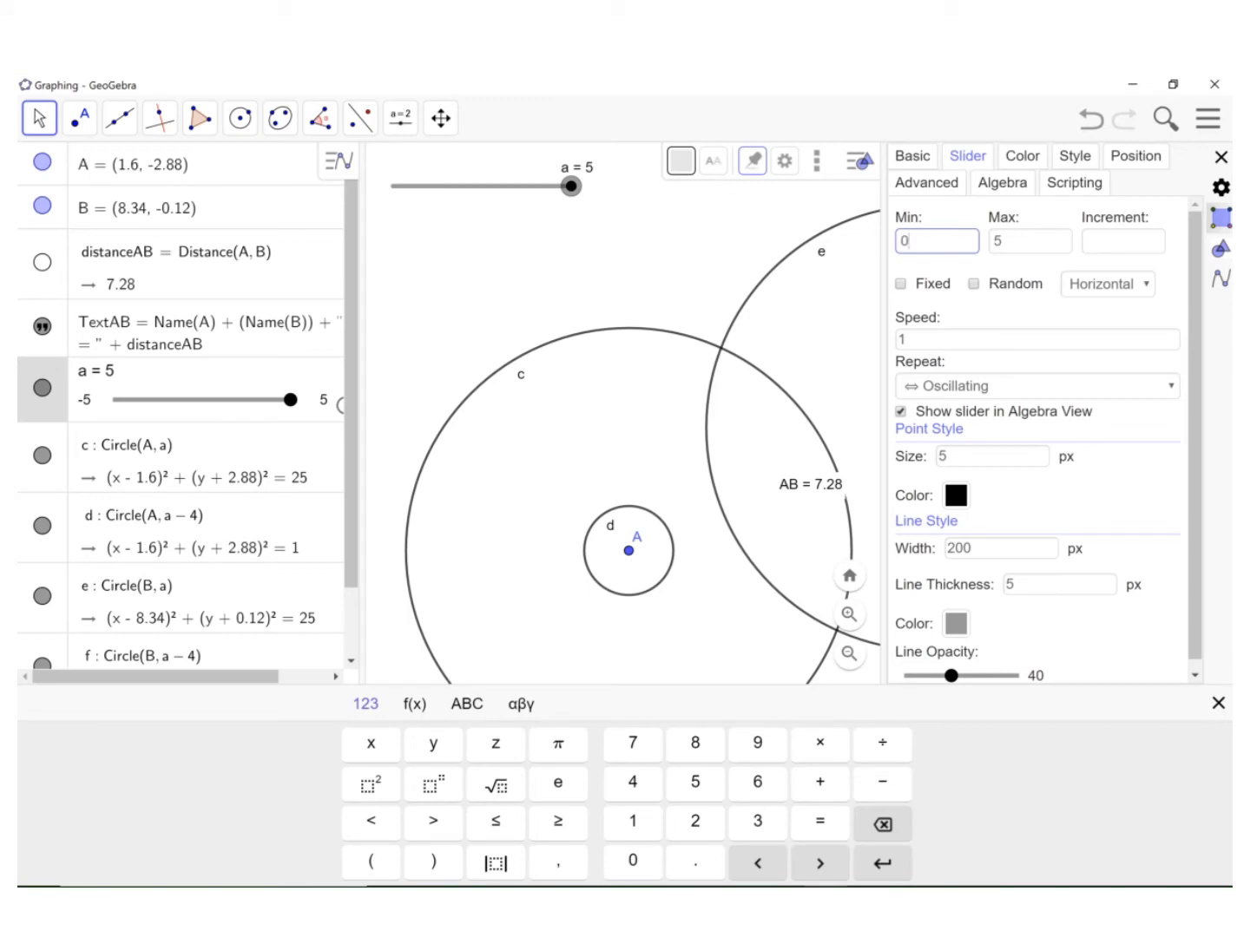
text(0)
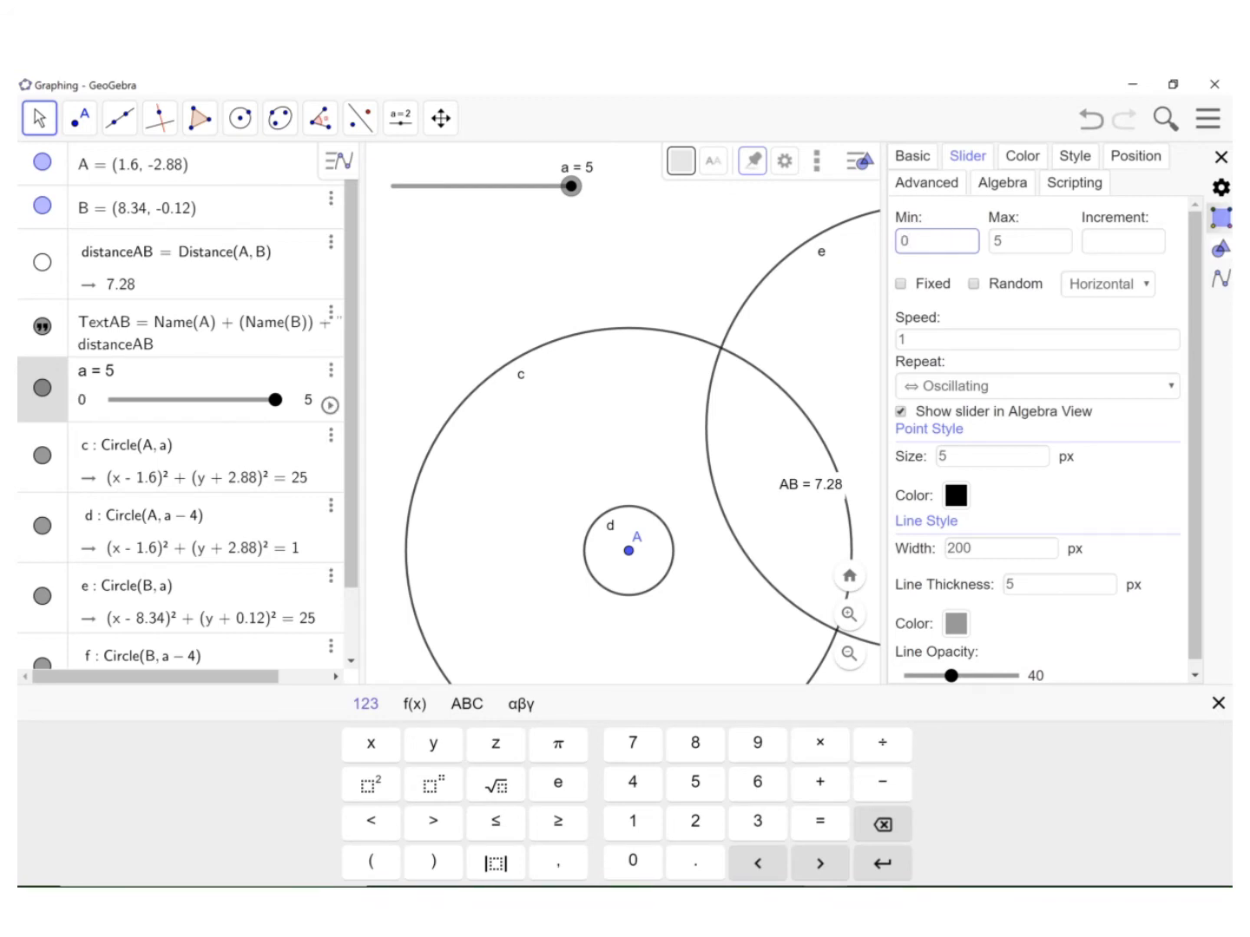
click(1029, 240)
key(BackSpace)
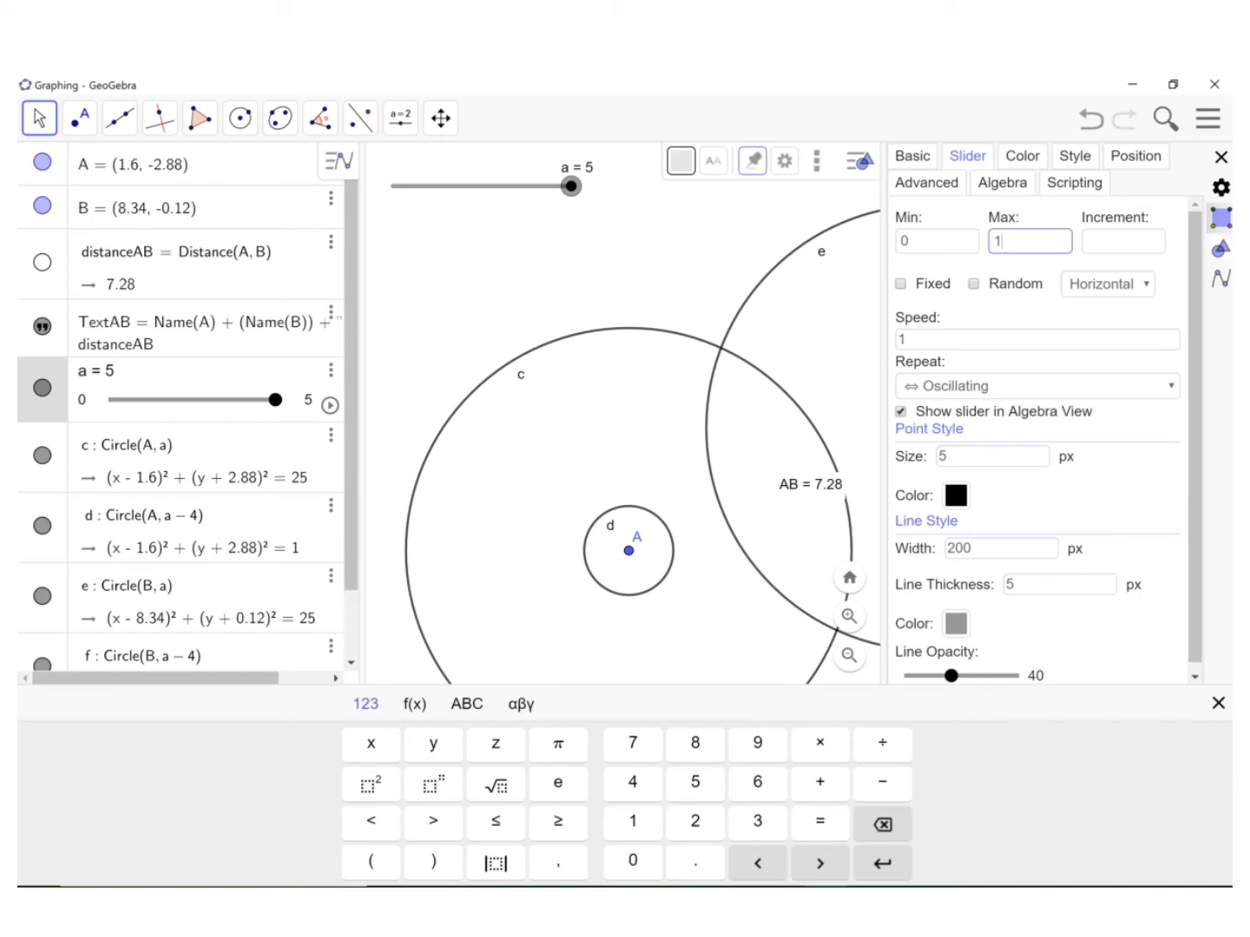
text(10)
key(Return)
click(1220, 158)
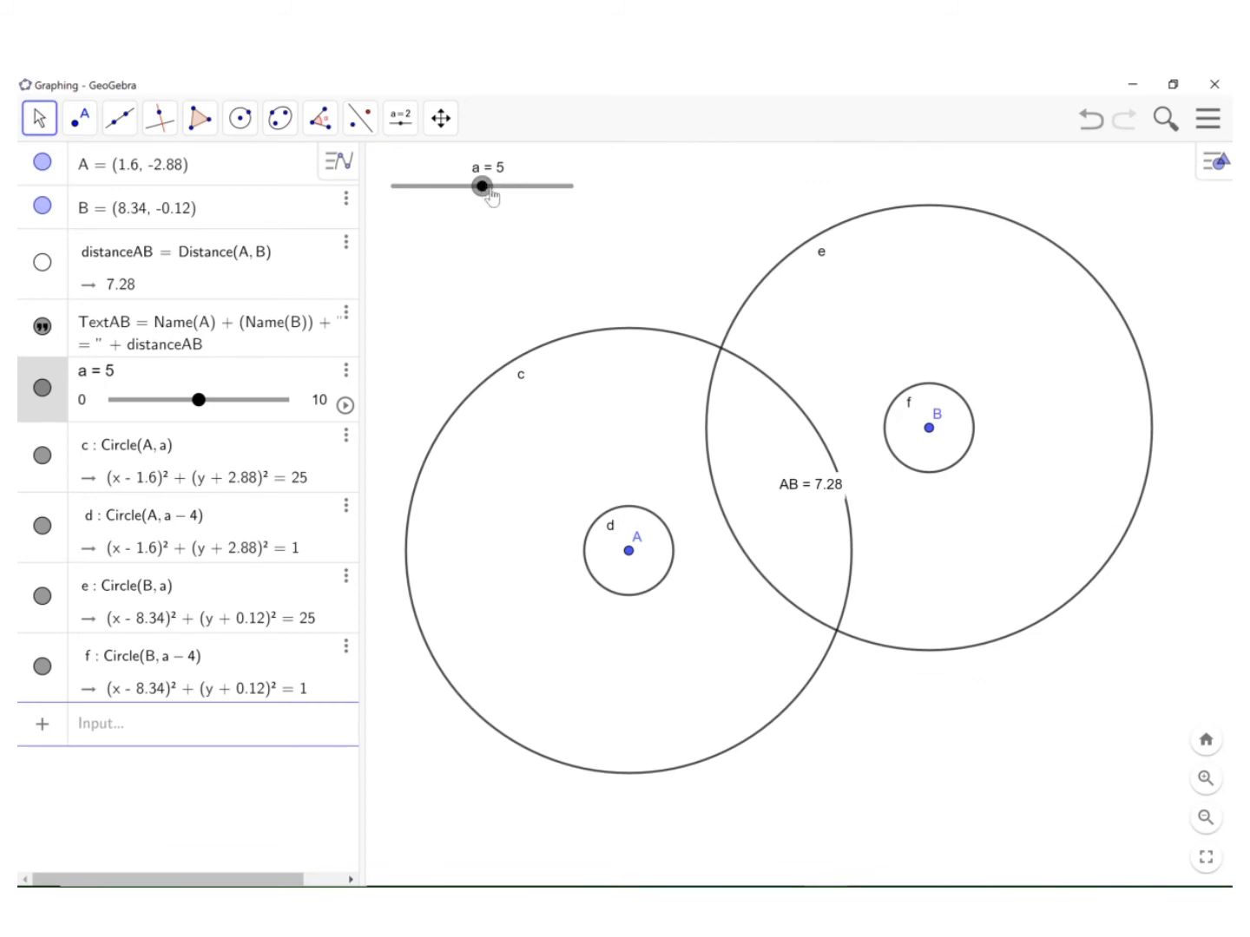
drag(483, 187, 500, 187)
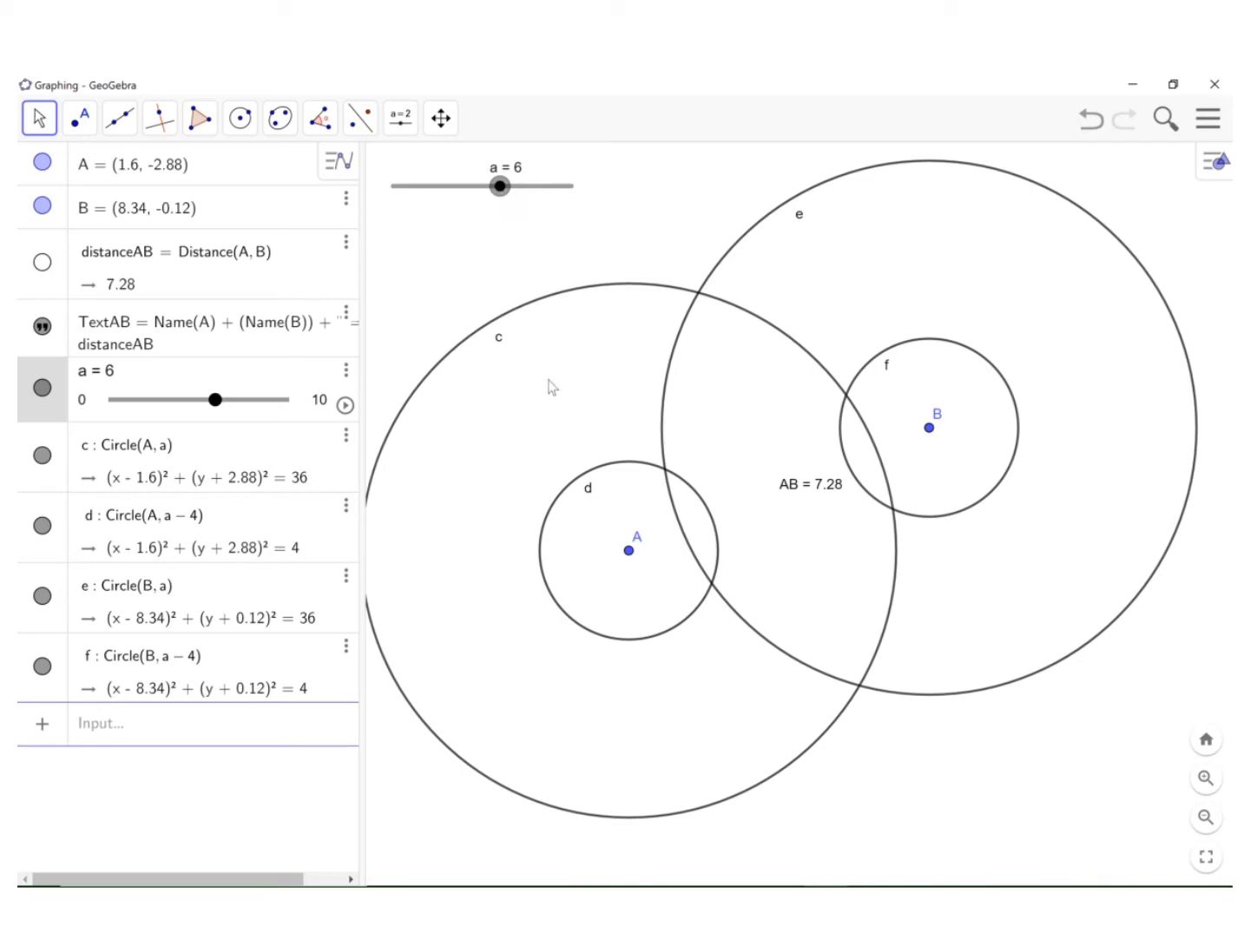
click(85, 128)
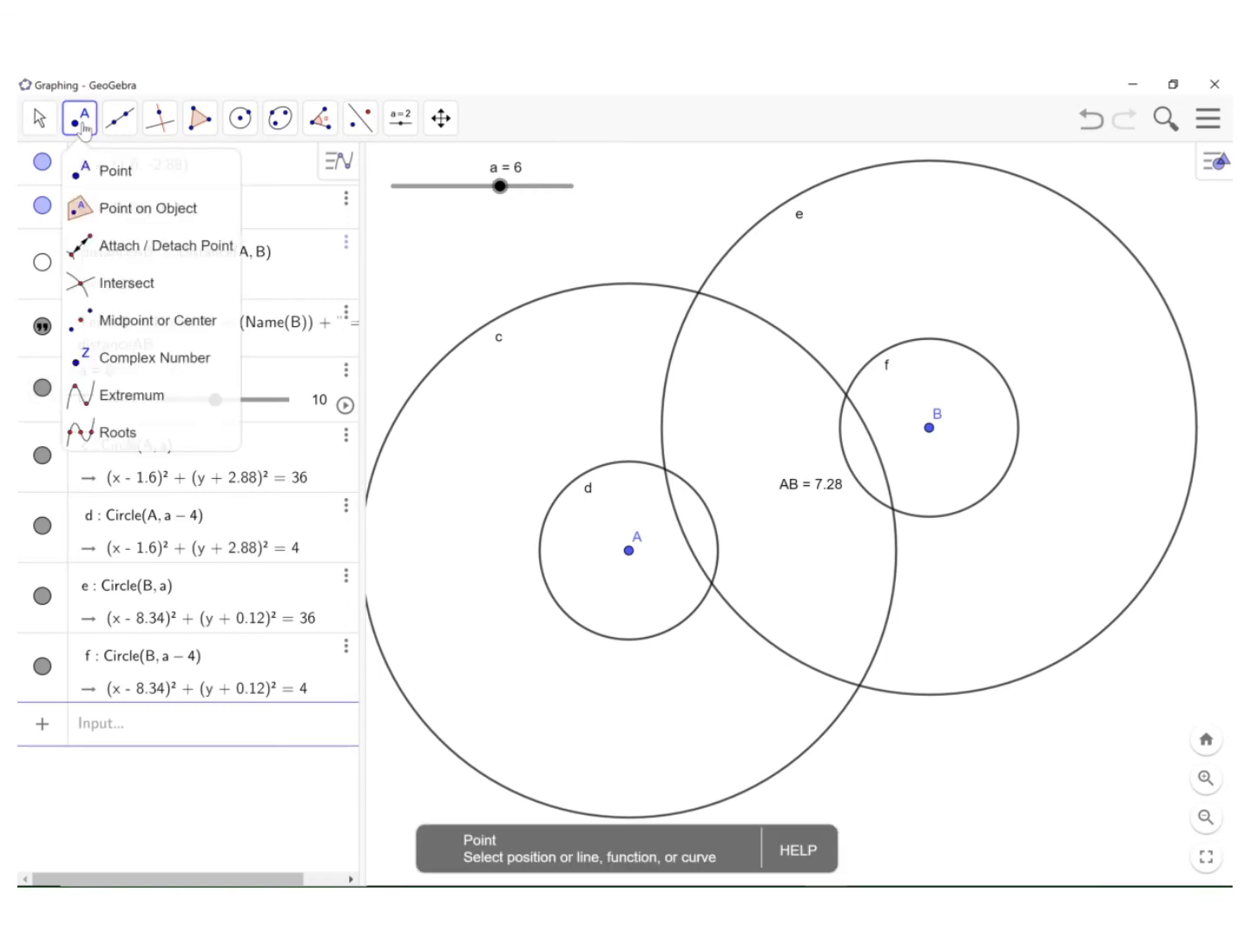
Intersect circles d and e to get C and D, and circles c and f to get E and F.
click(100, 286)
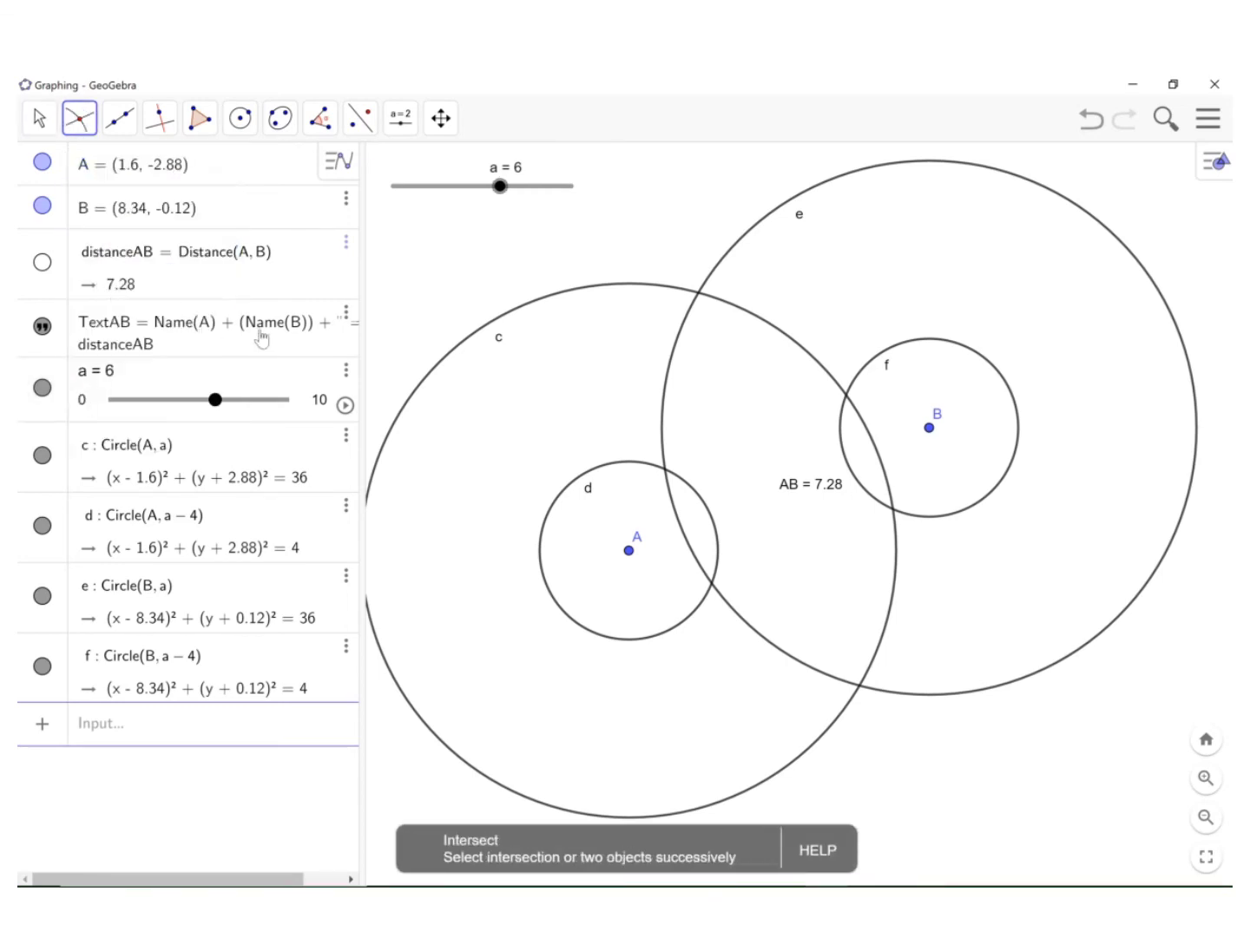
click(631, 464)
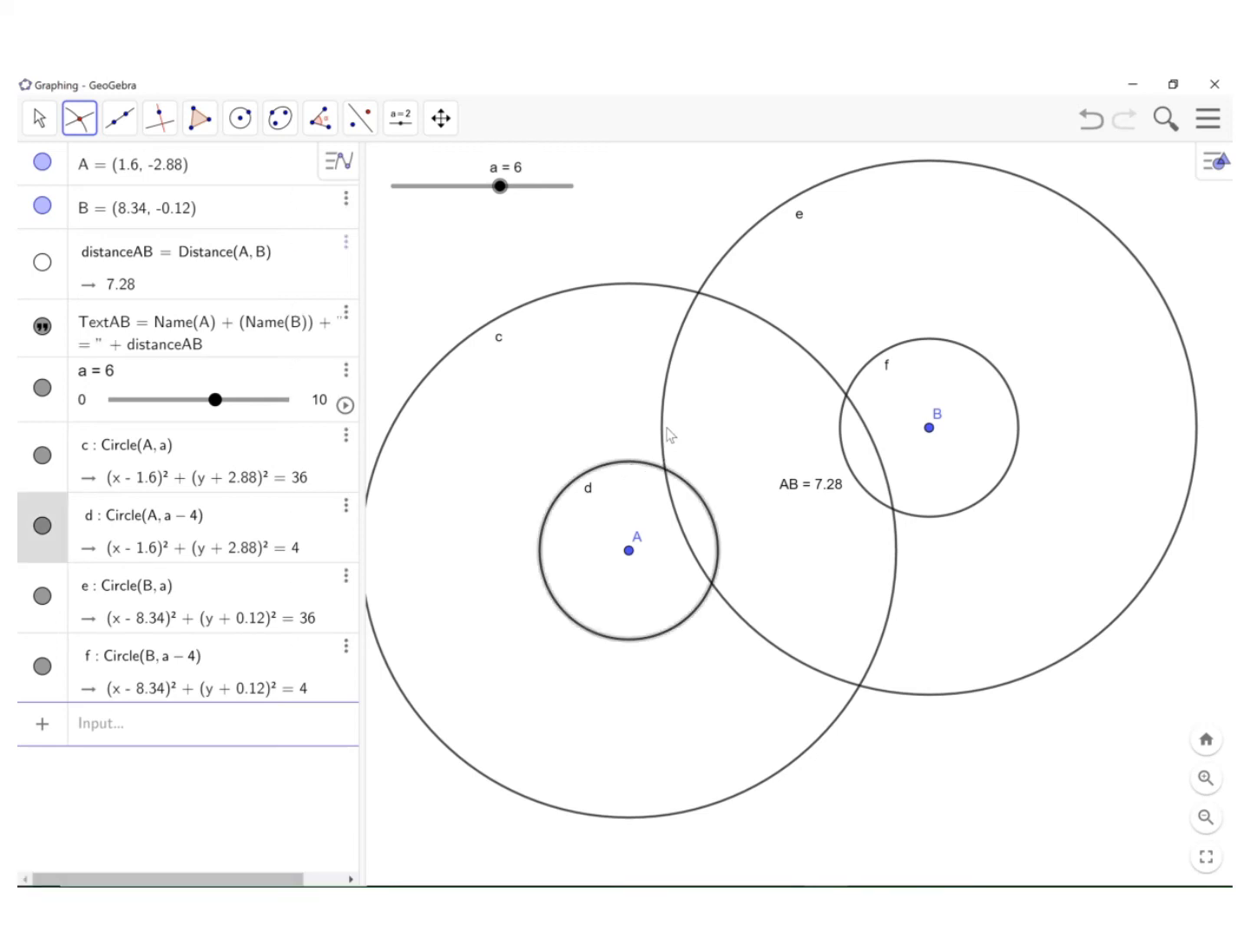
click(704, 434)
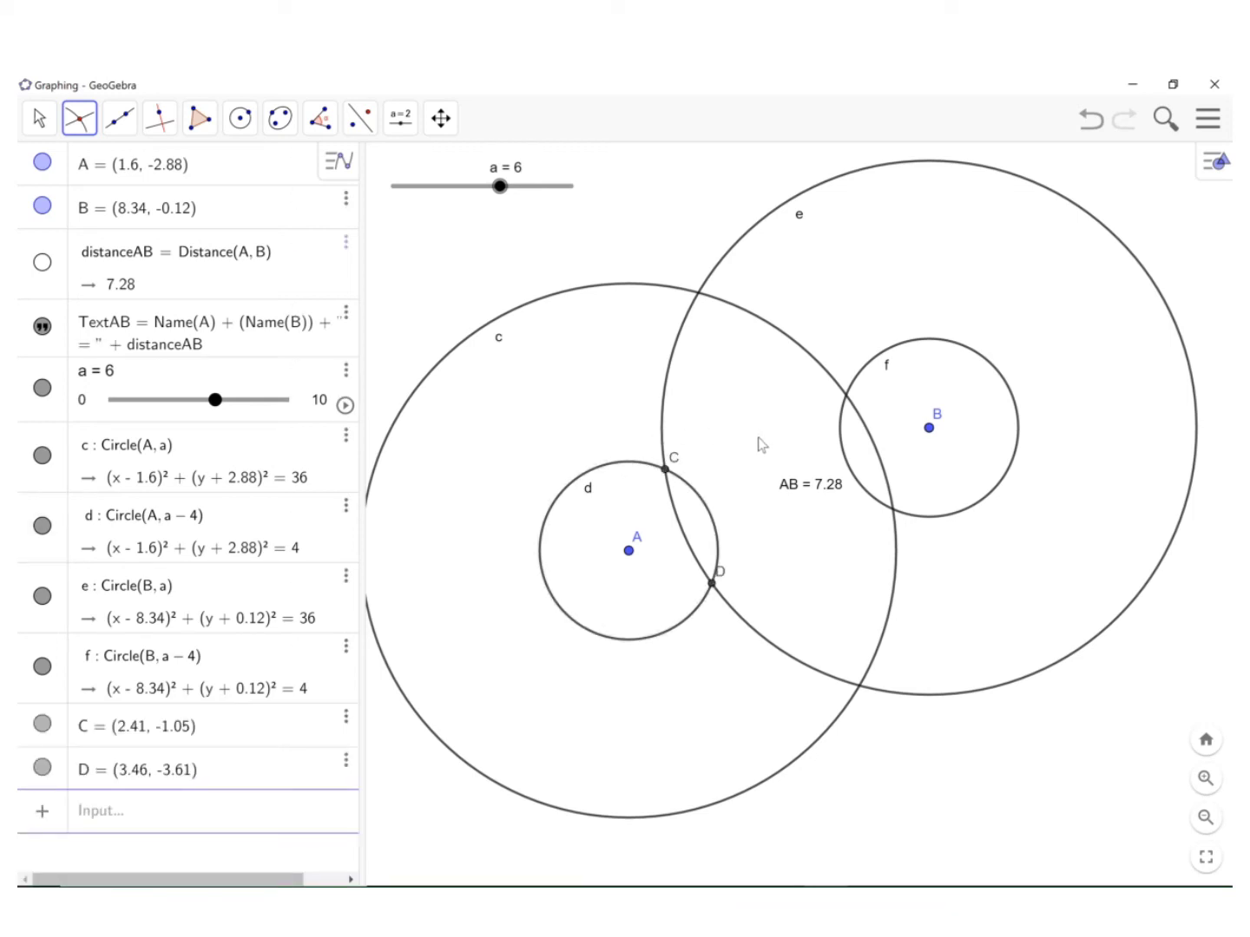
click(772, 335)
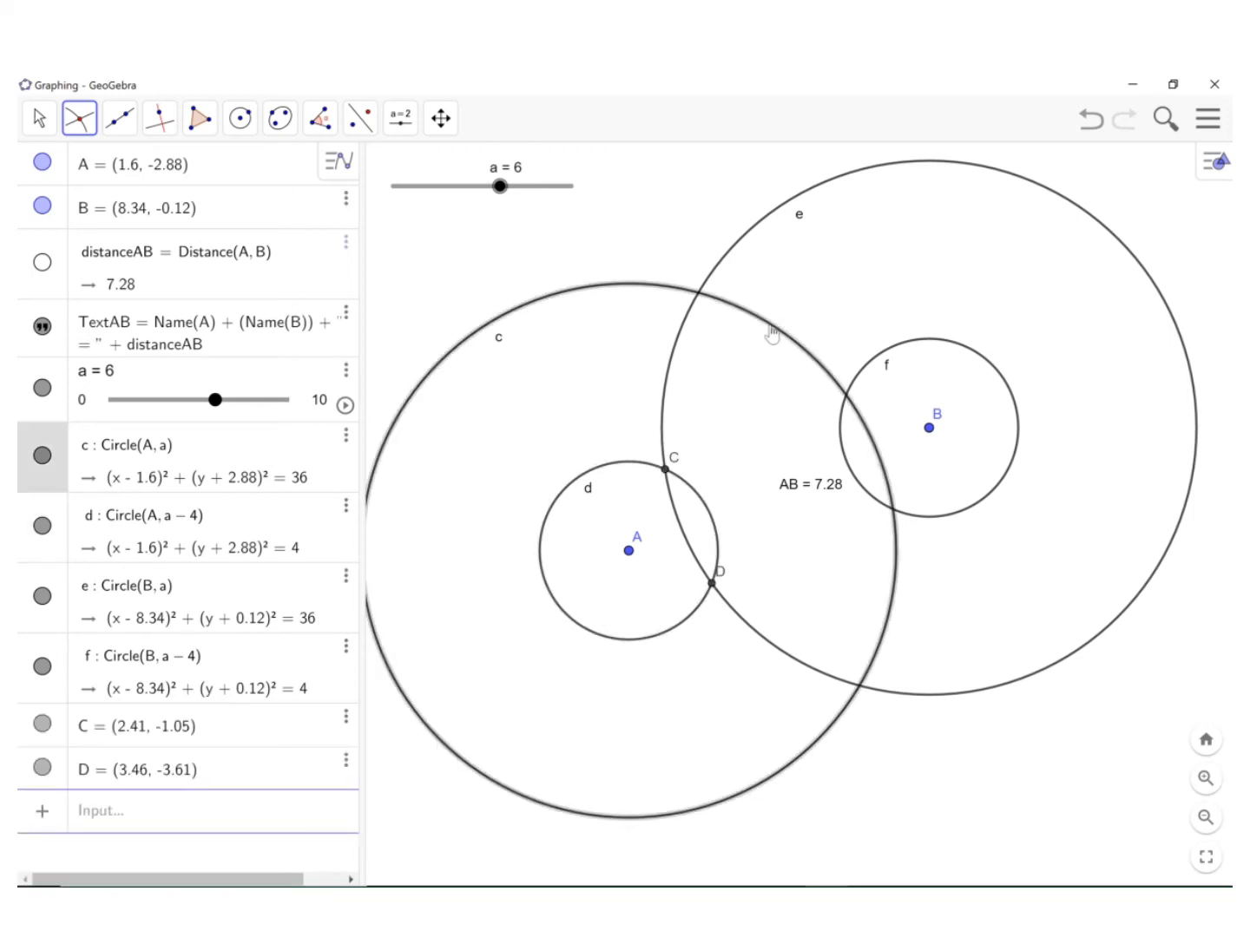
click(921, 340)
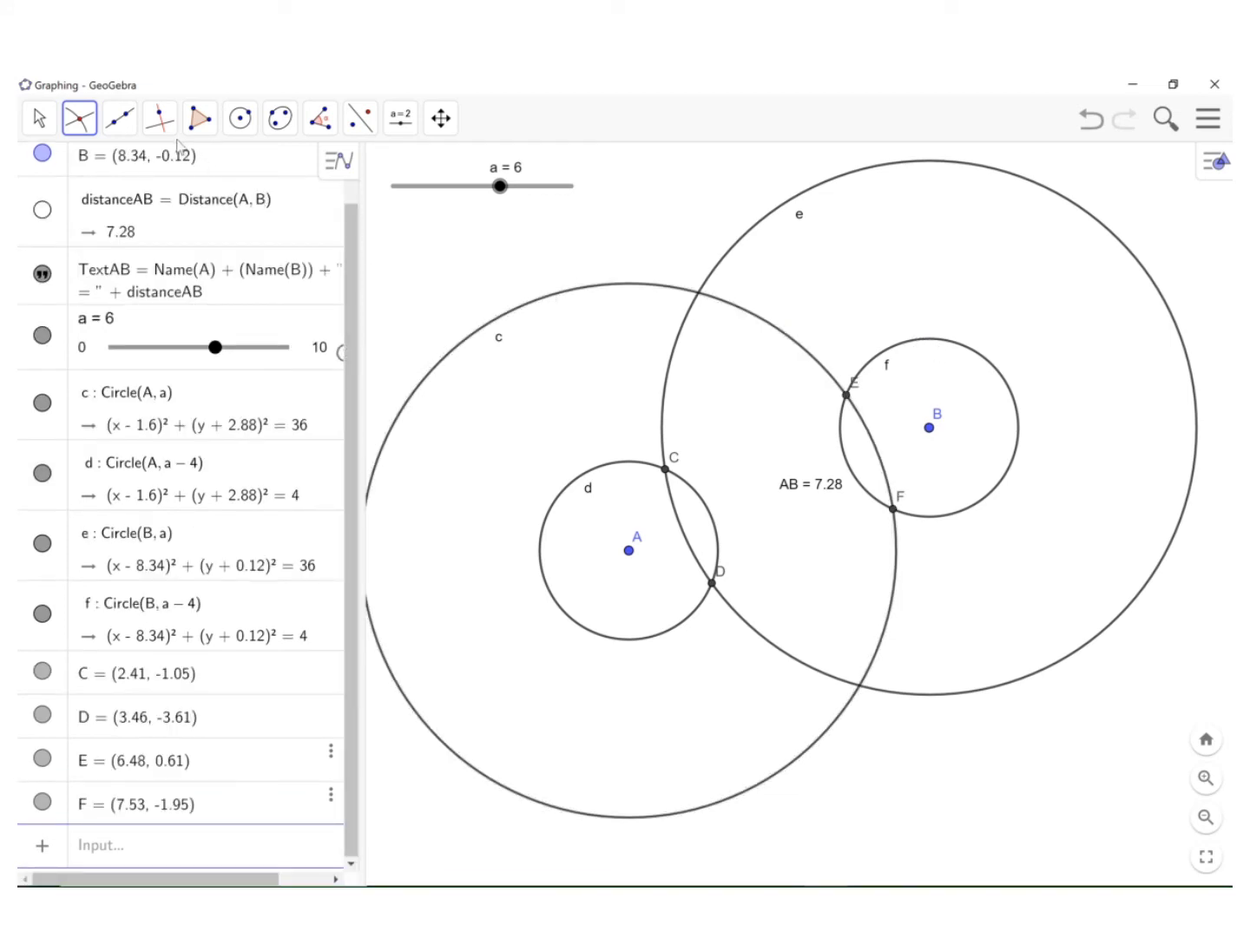
Draw segments from A to E and from E to B.
click(121, 118)
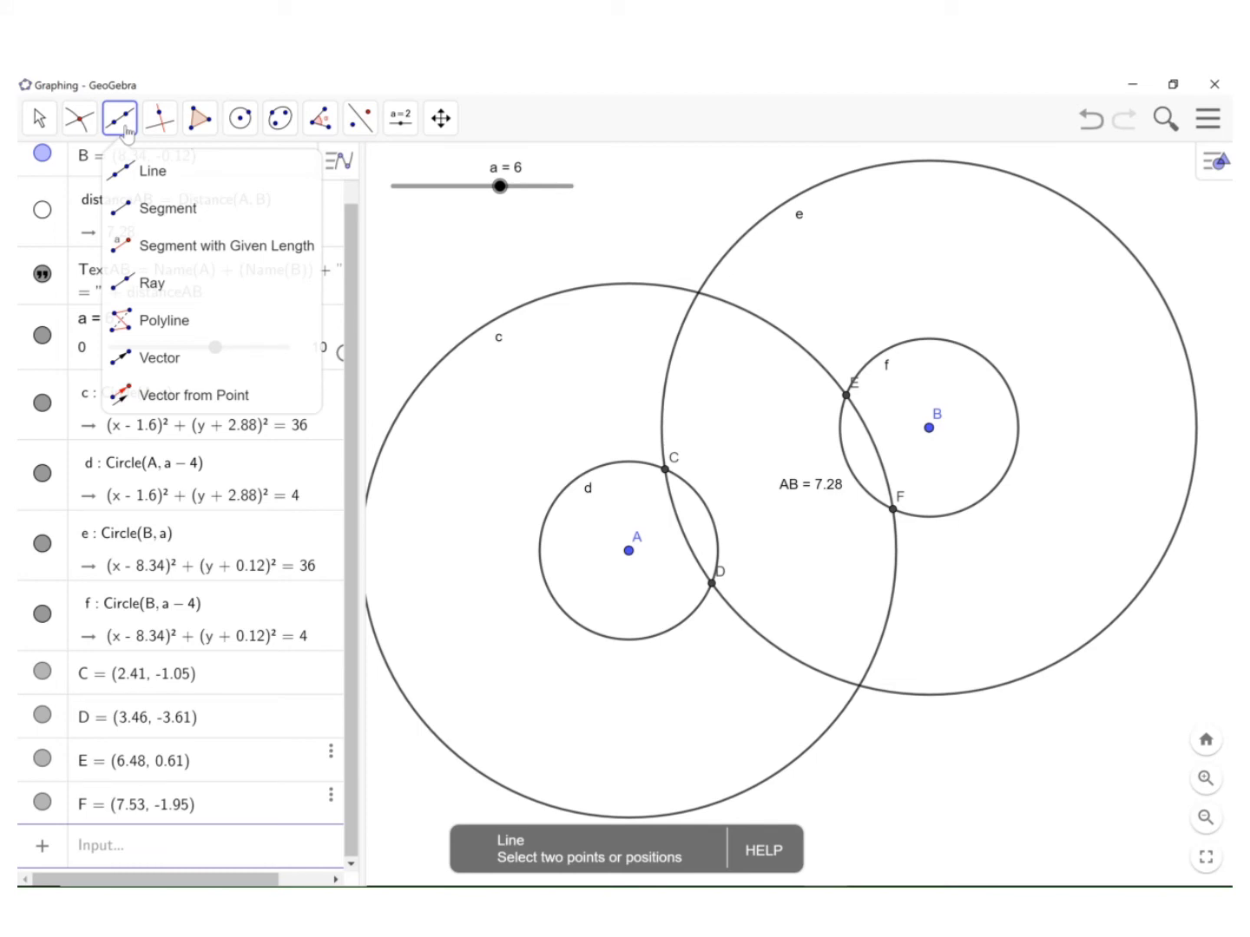
click(145, 212)
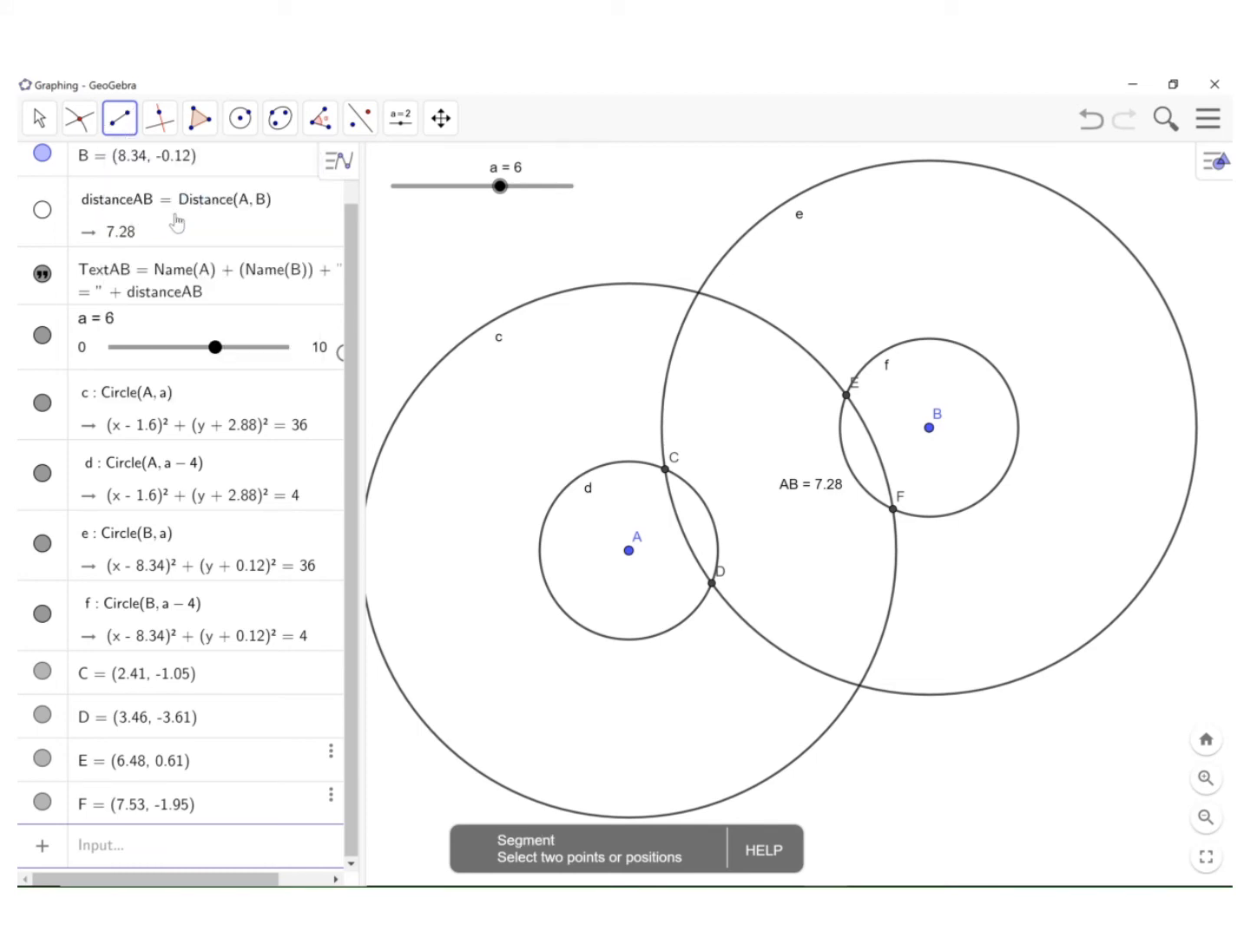
click(628, 551)
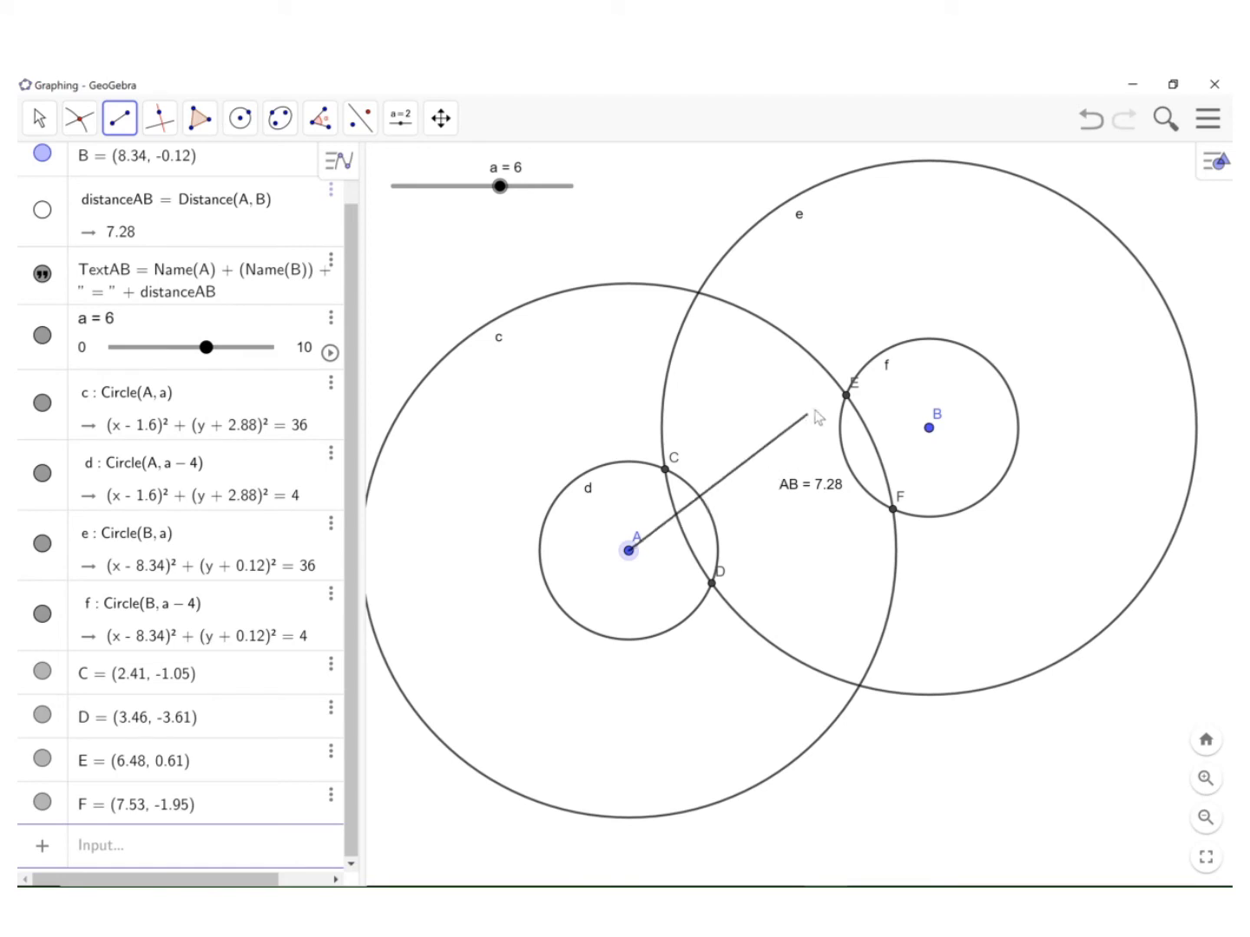
click(846, 397)
click(846, 397)
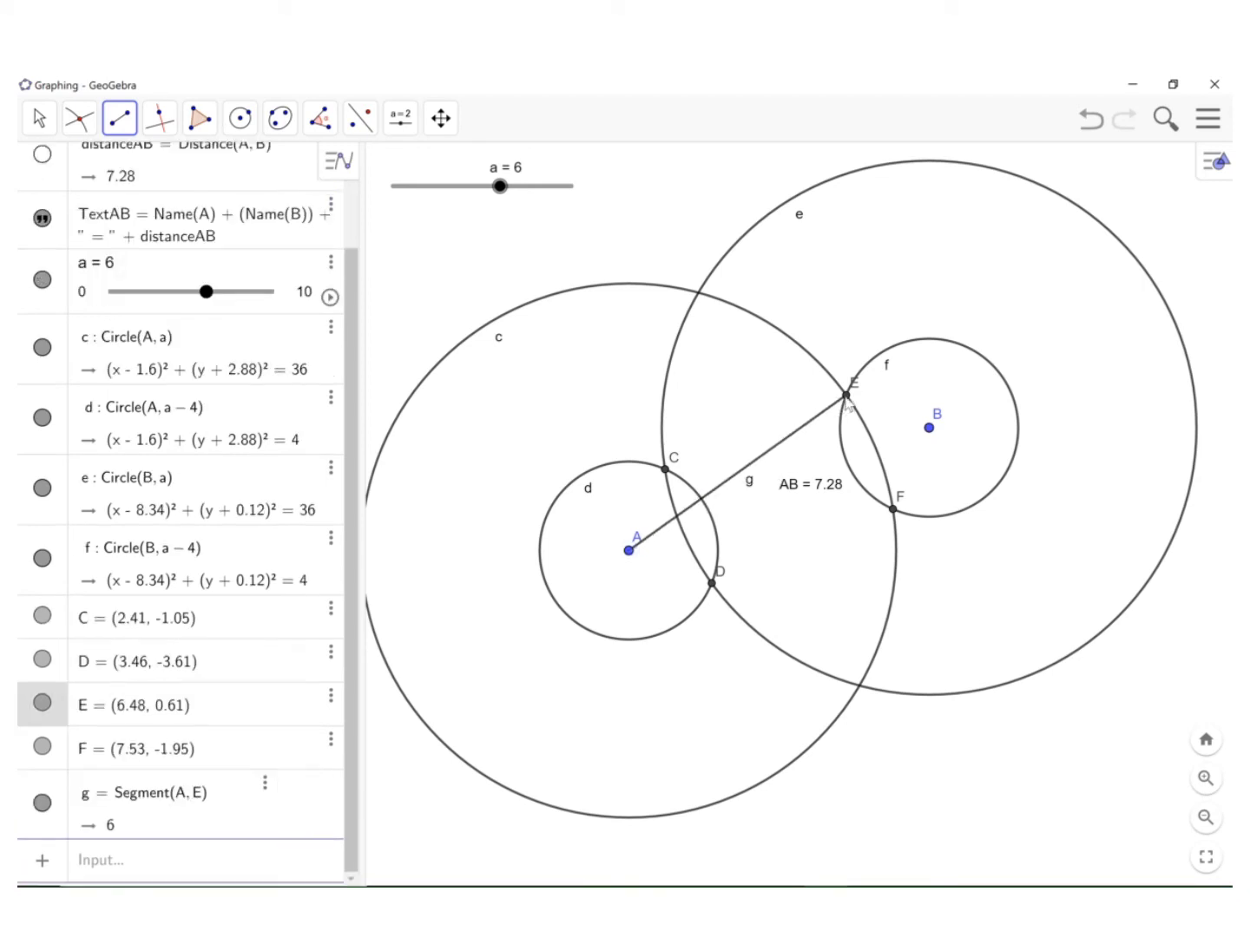
click(929, 428)
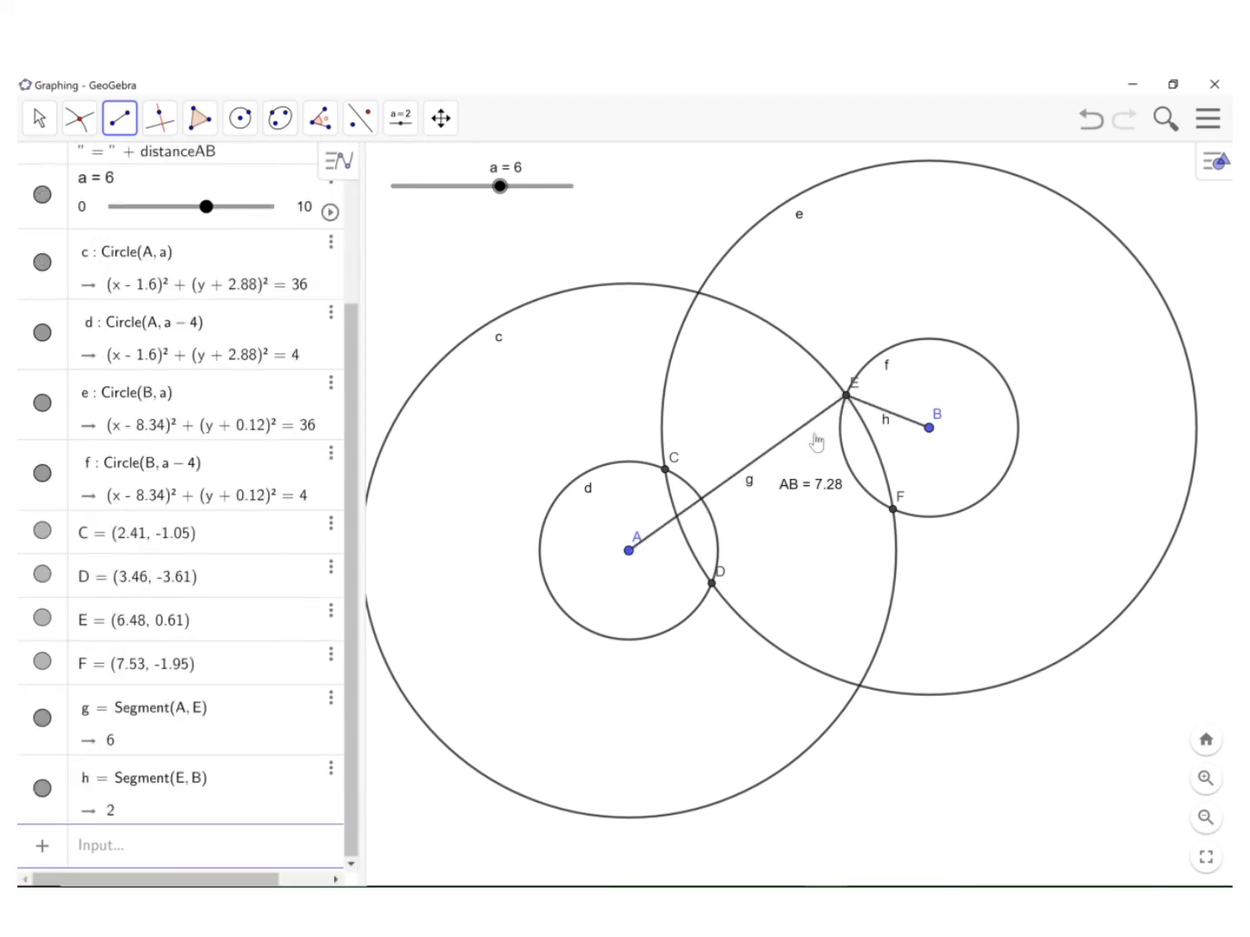
Show the lengths of segments g (6) and h (2) with Distance or Length.
click(321, 118)
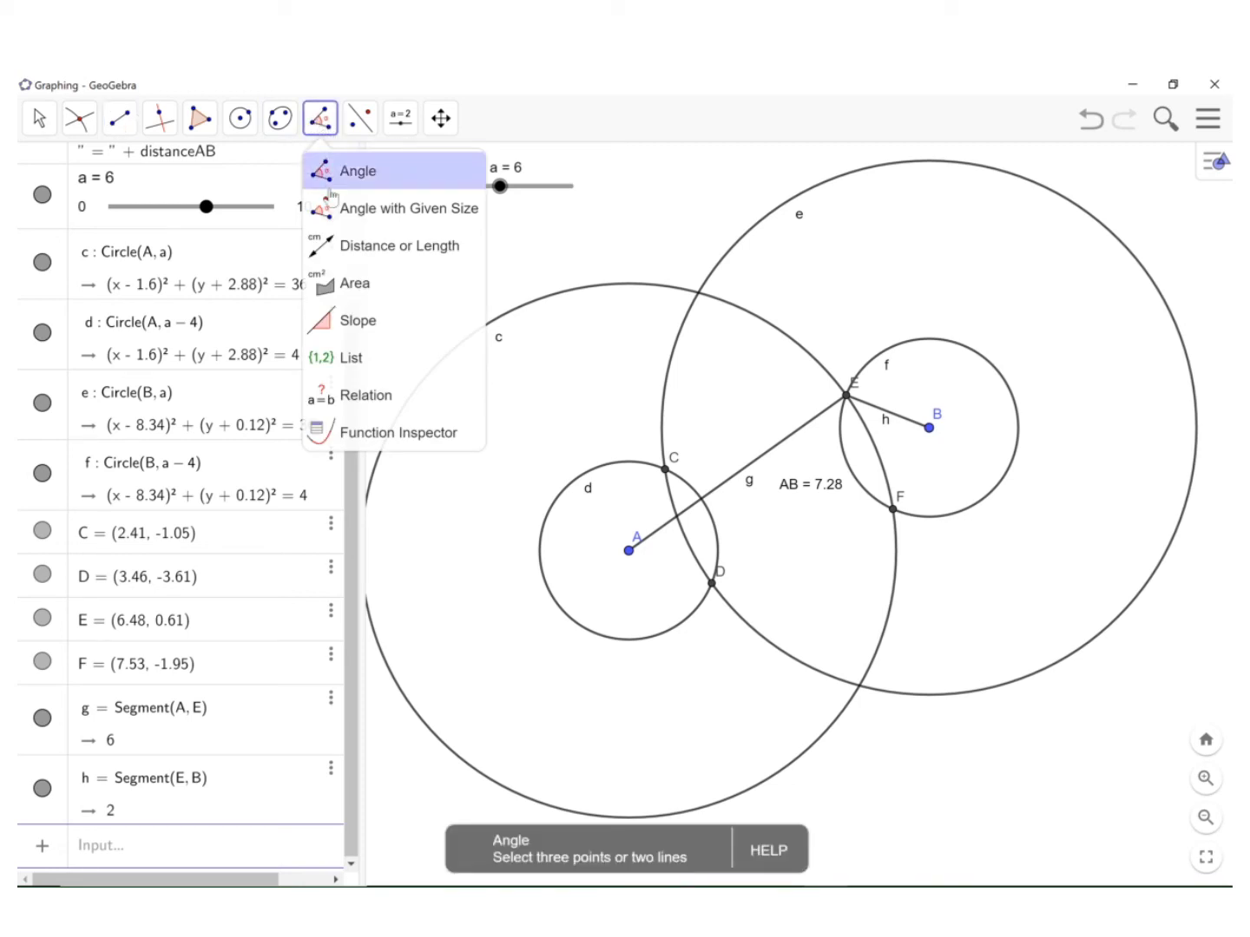
click(363, 250)
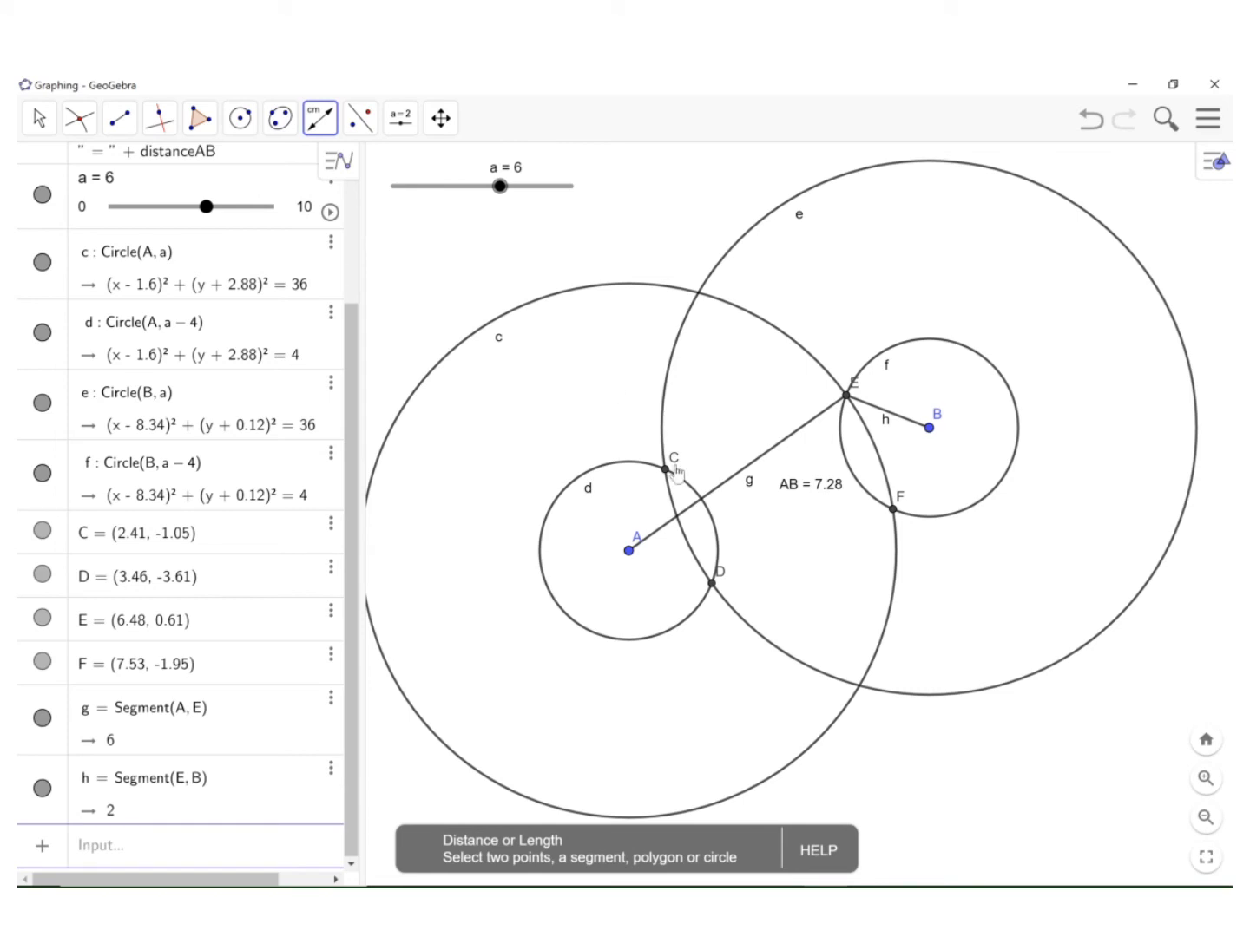
click(721, 492)
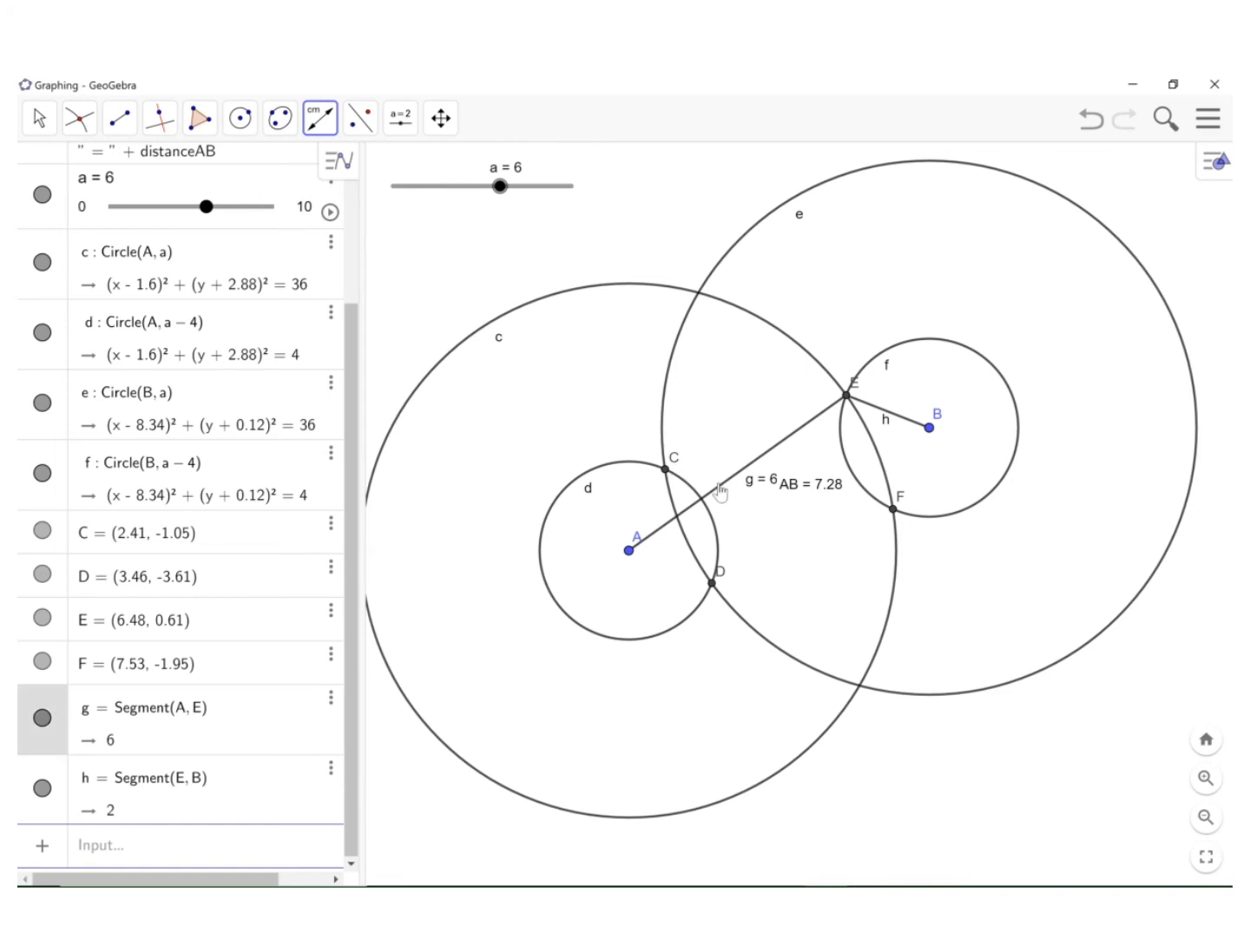
click(910, 429)
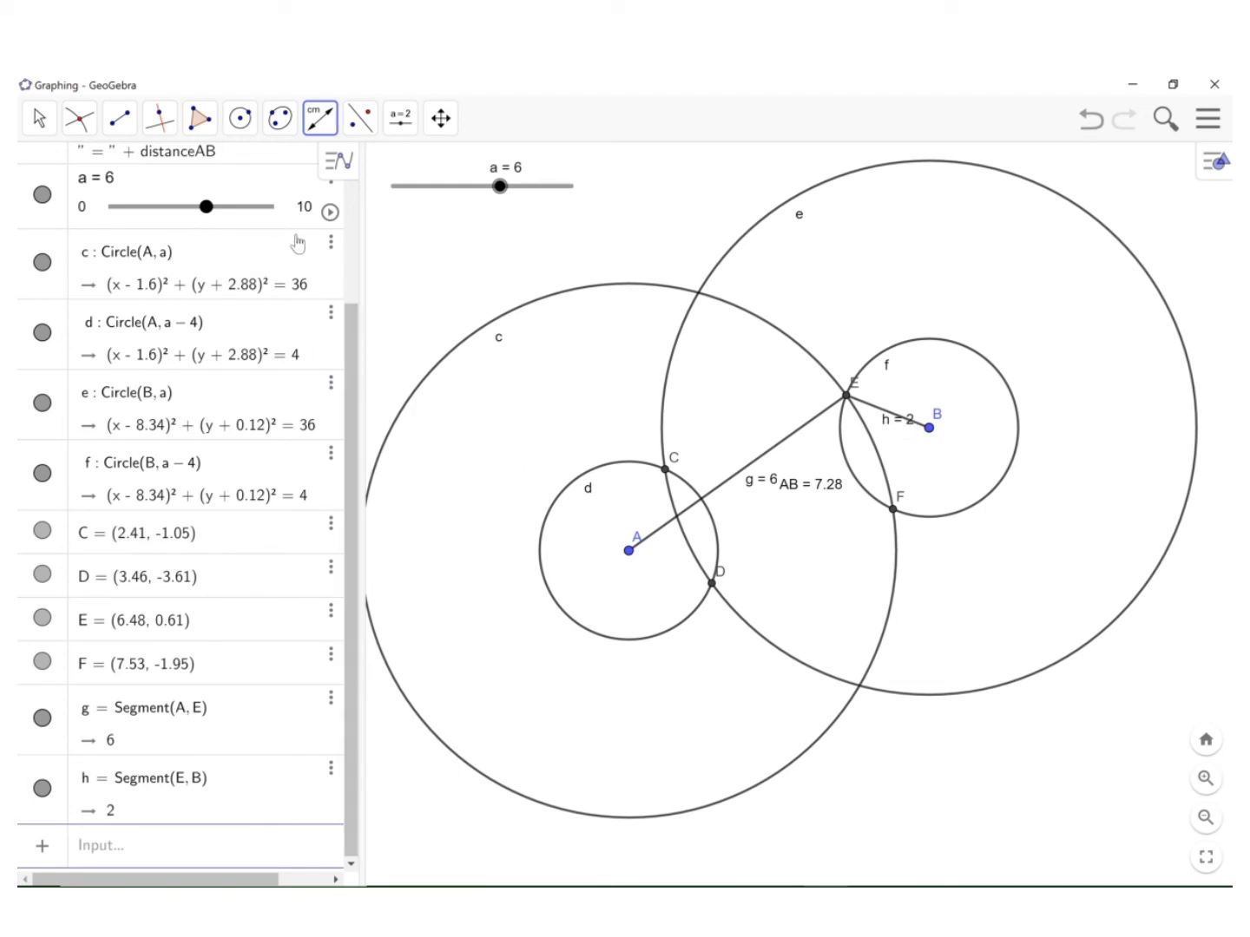
Hide circles c, e, d and f by unchecking Show Object for each.
right_click(554, 304)
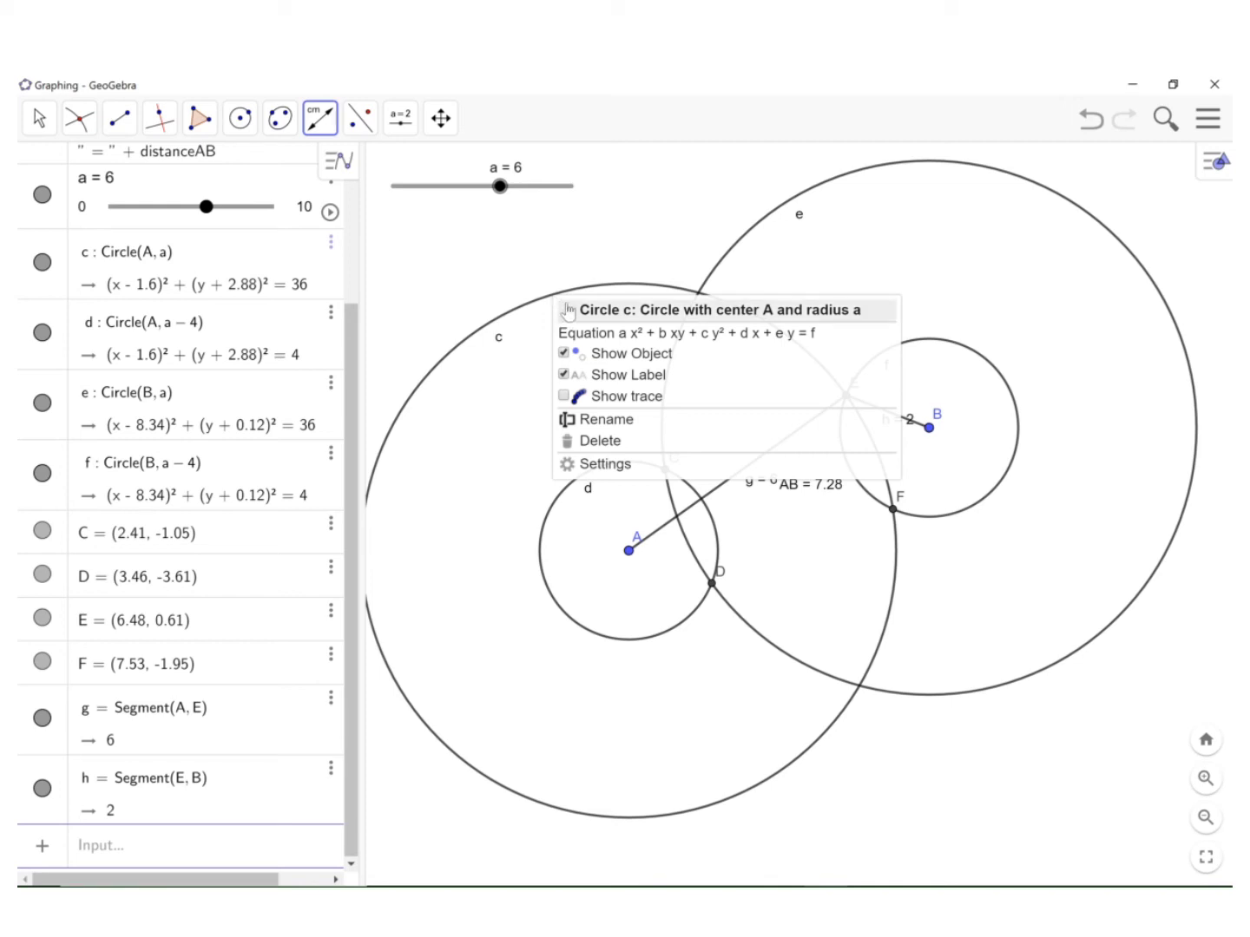
click(565, 354)
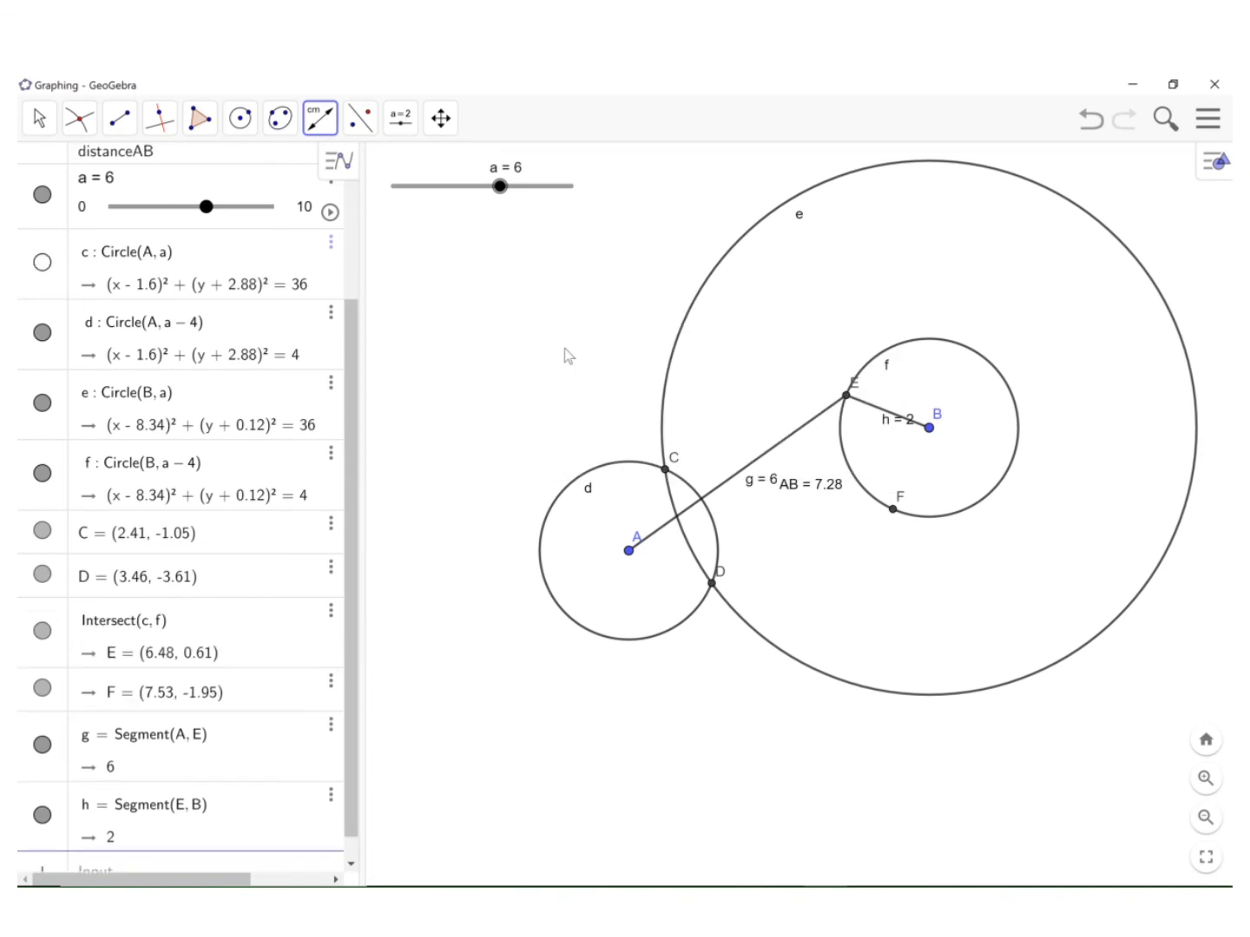
right_click(687, 327)
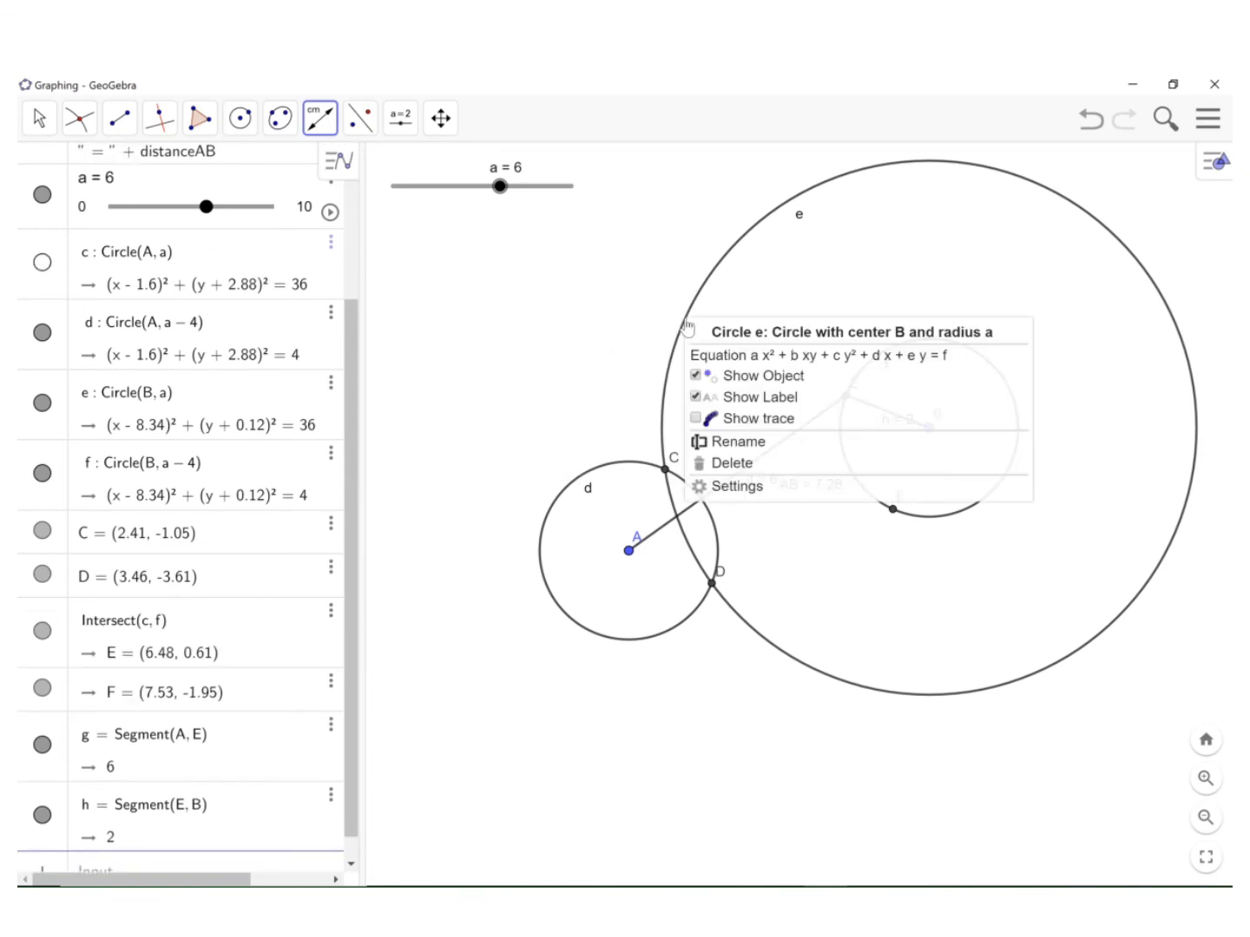
click(700, 378)
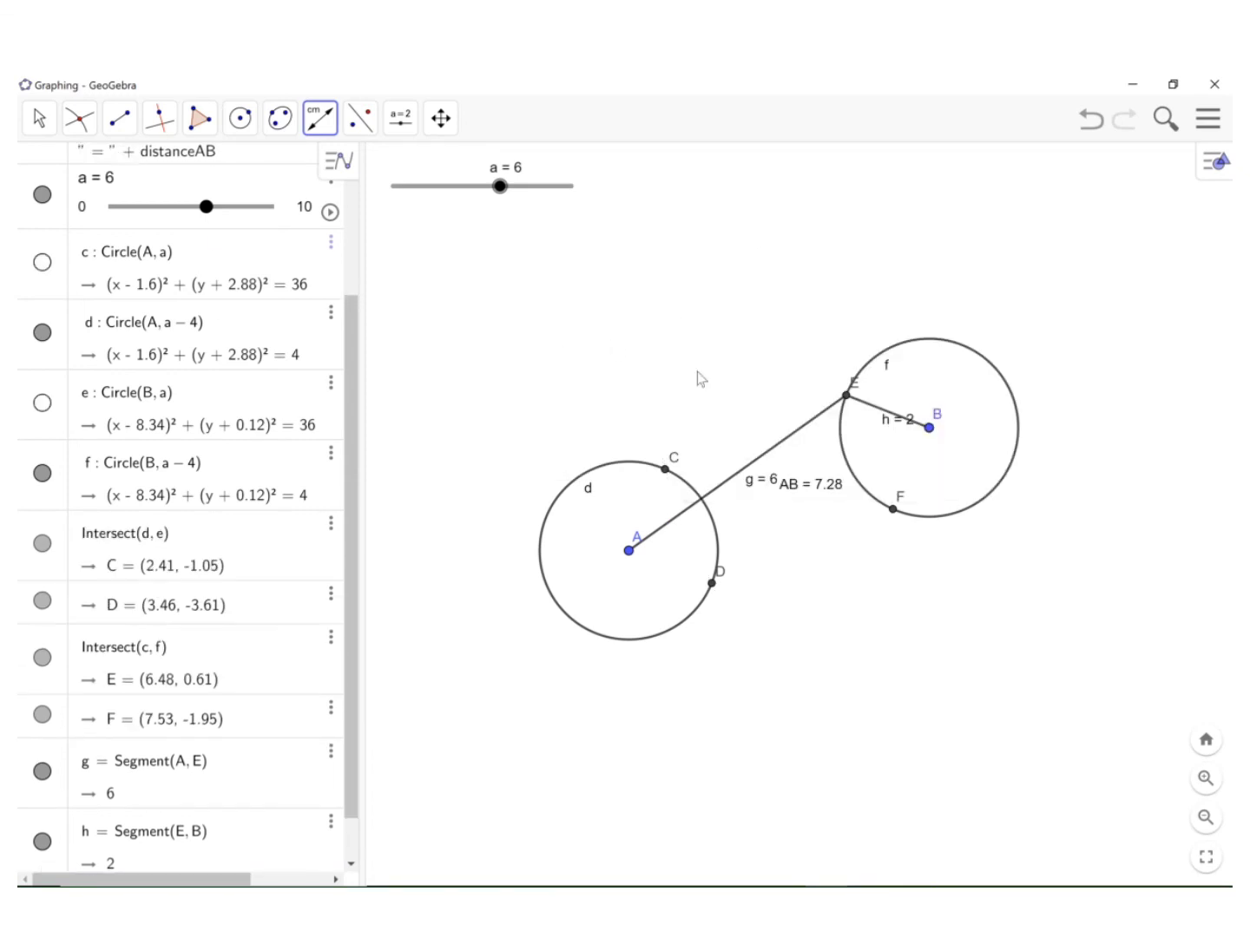
right_click(715, 544)
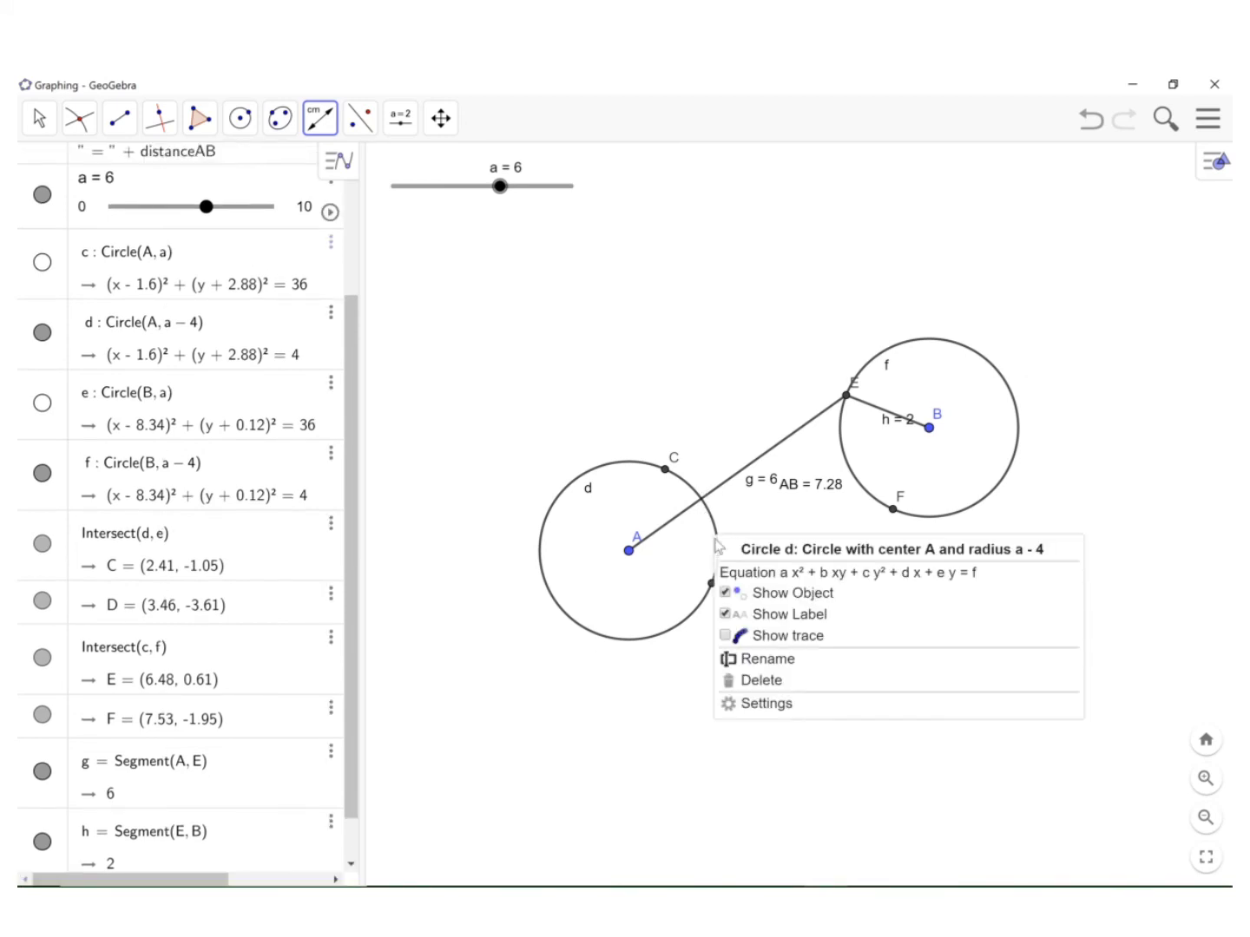
click(725, 593)
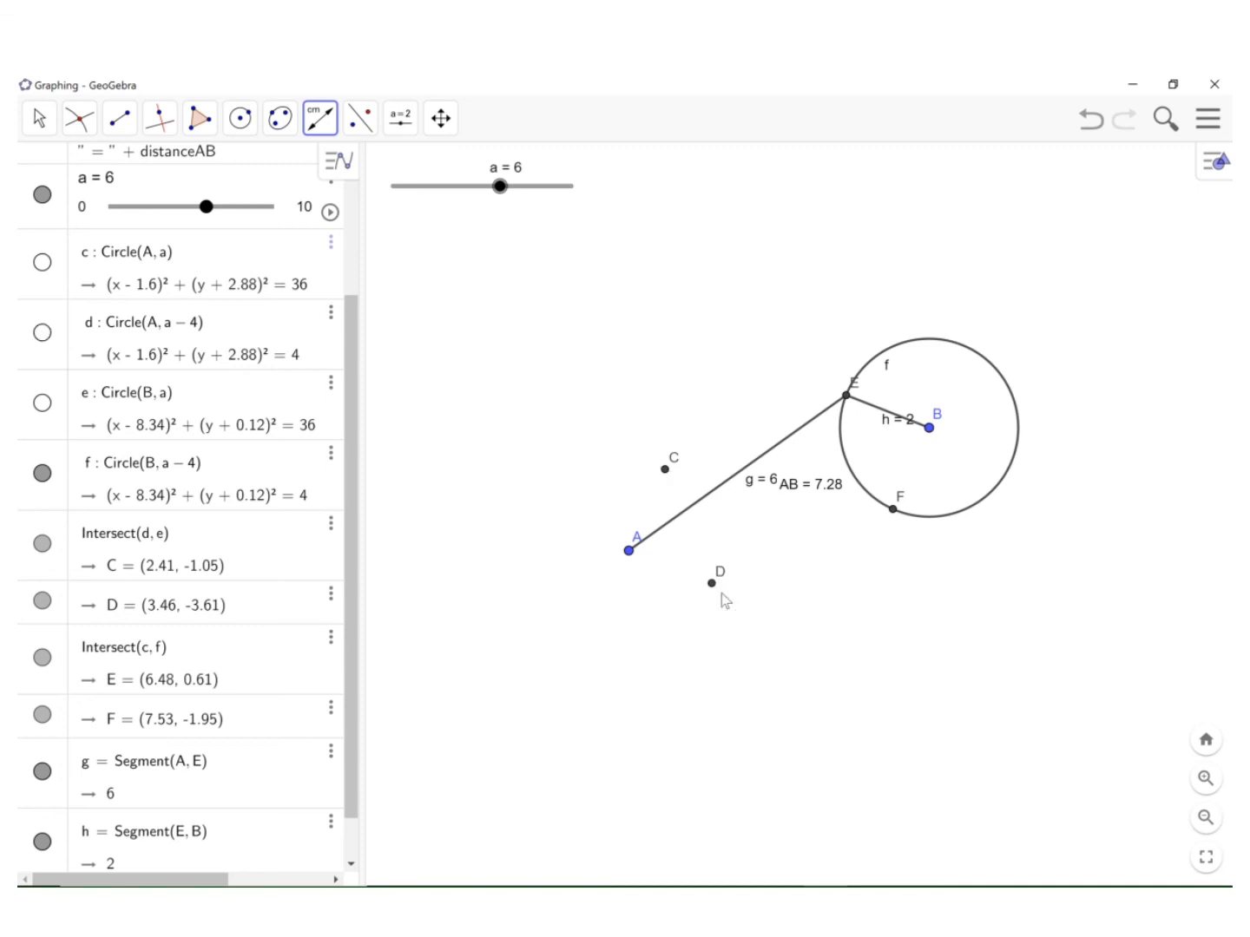
right_click(929, 519)
click(887, 575)
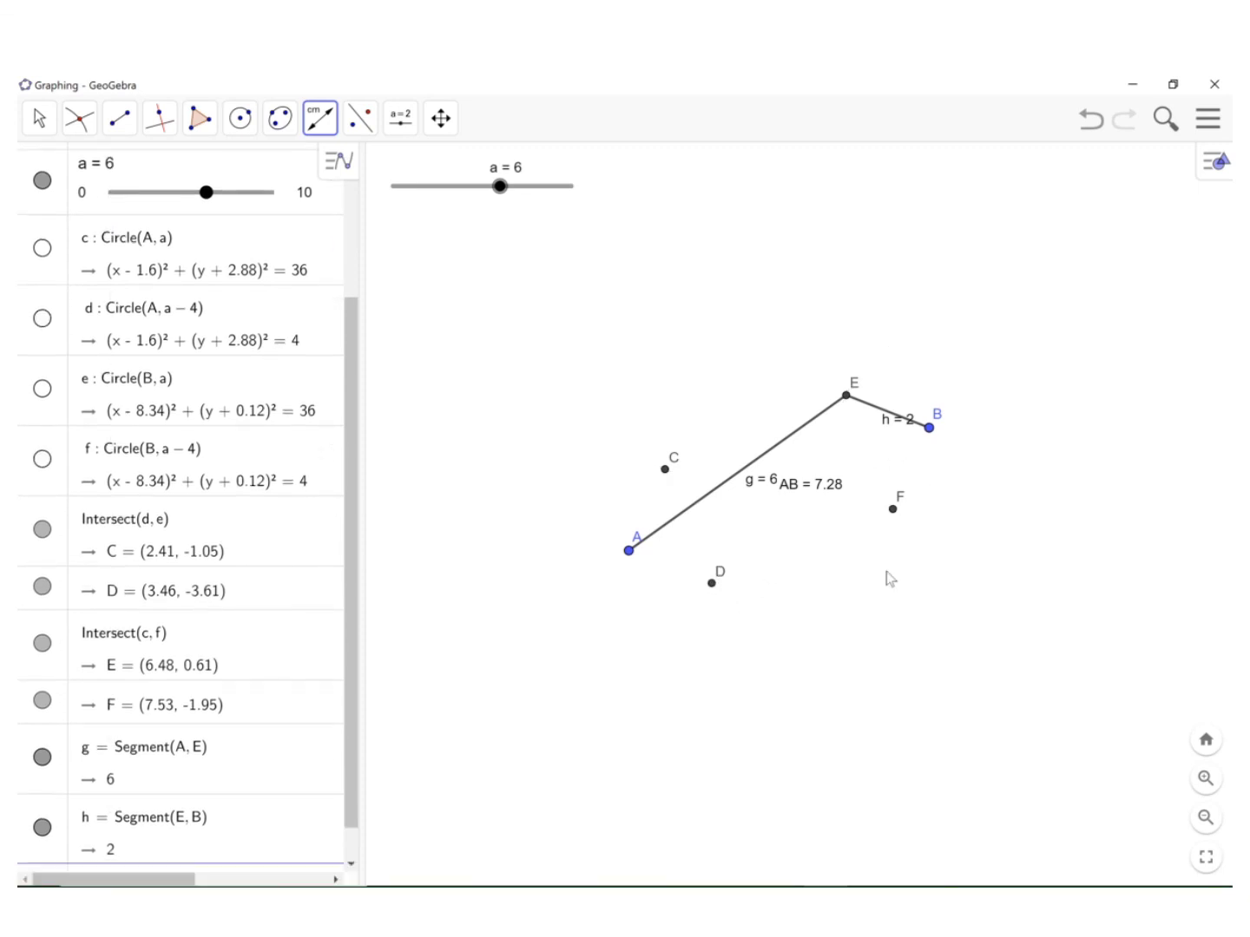
Hide the AB = 7.28 text, then hide point D's label and turn on its trace.
right_click(818, 494)
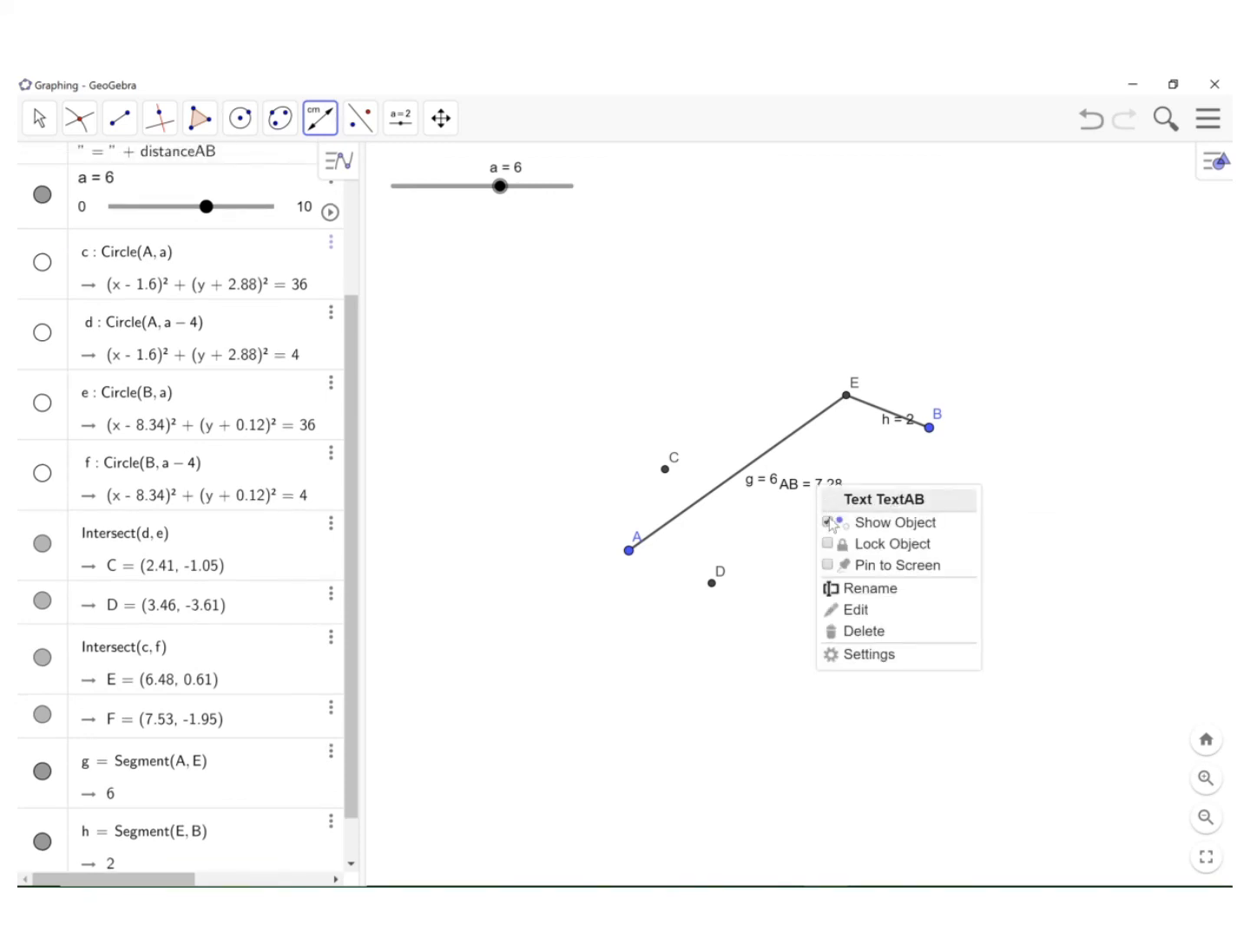
click(829, 522)
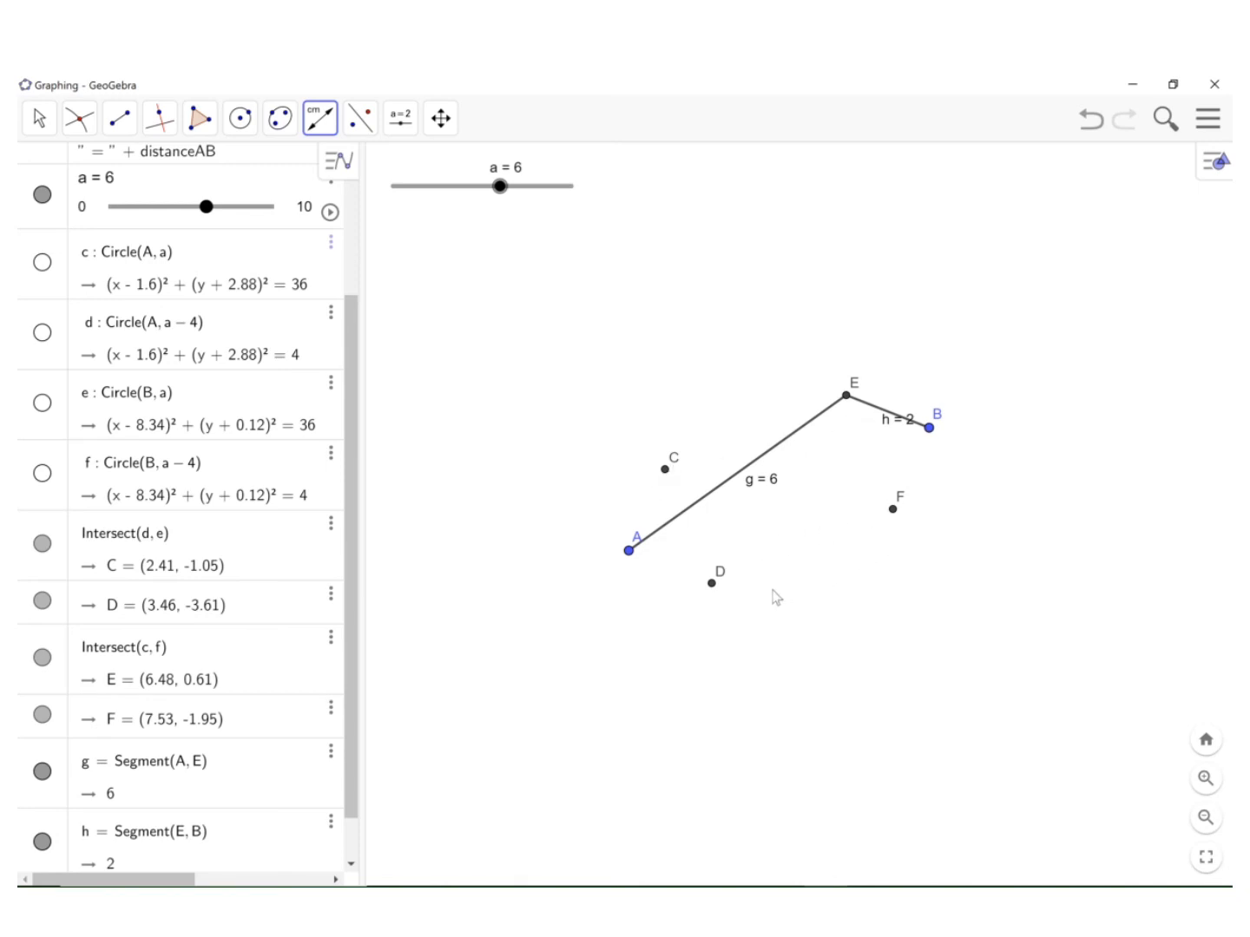
right_click(713, 586)
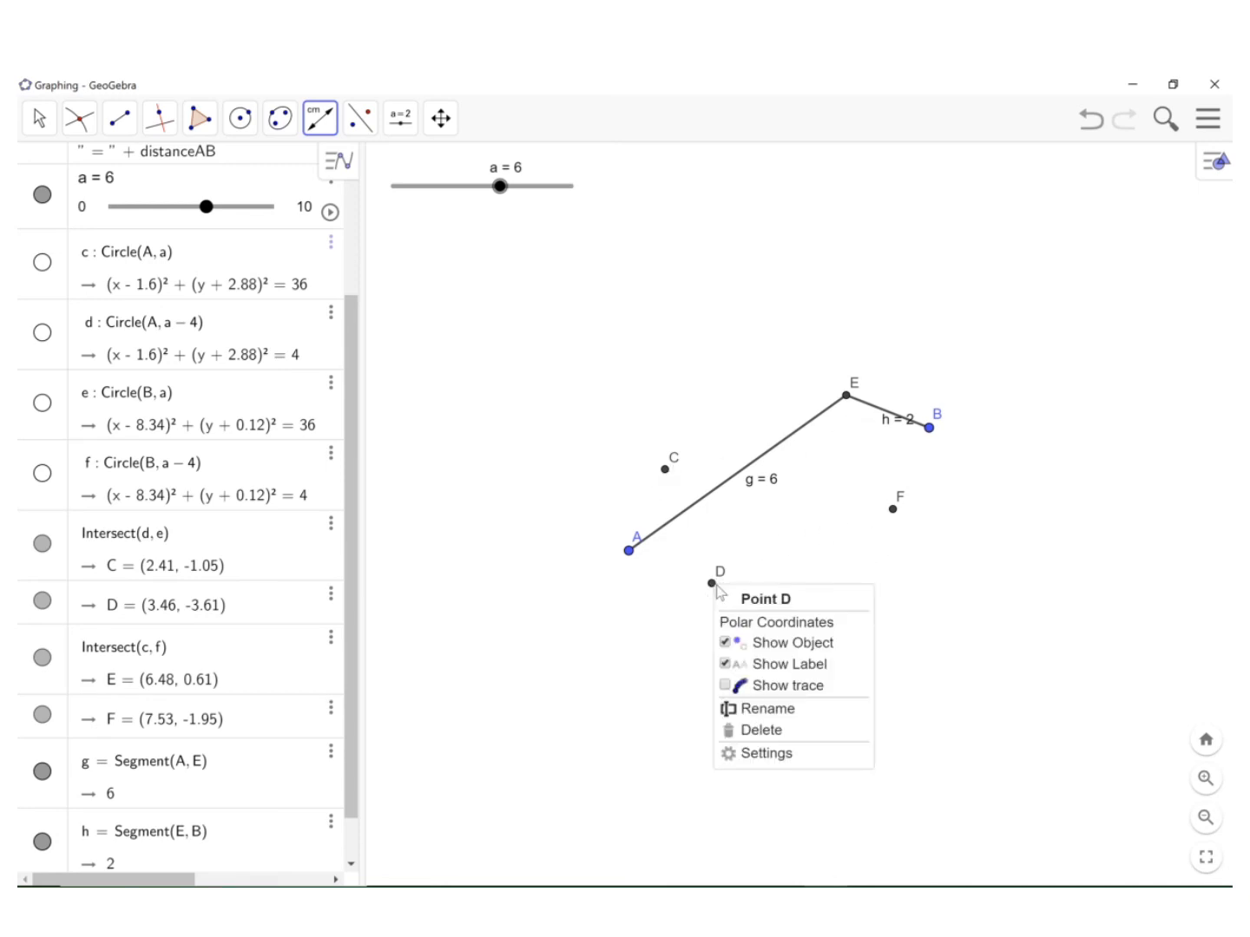
click(726, 664)
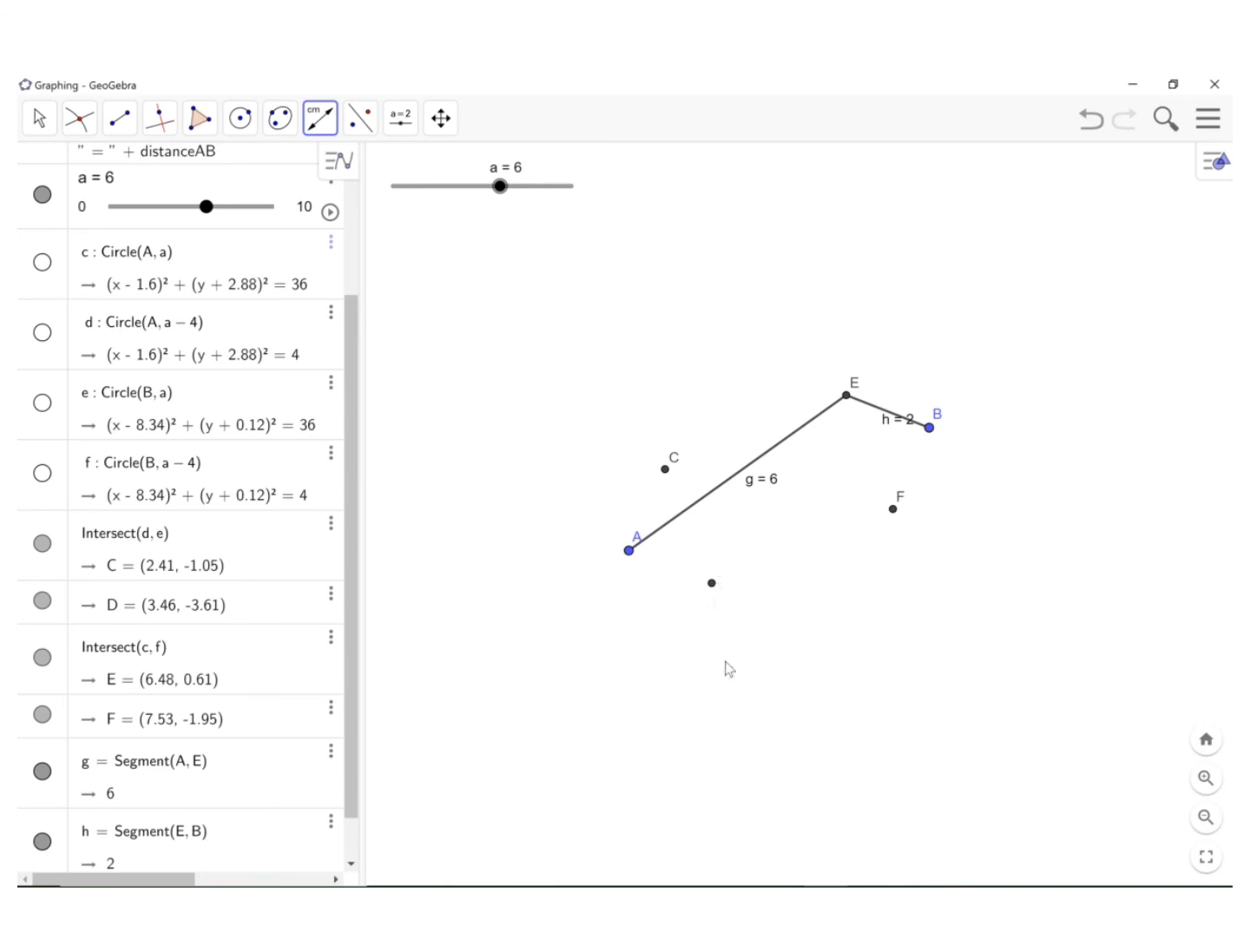
right_click(711, 585)
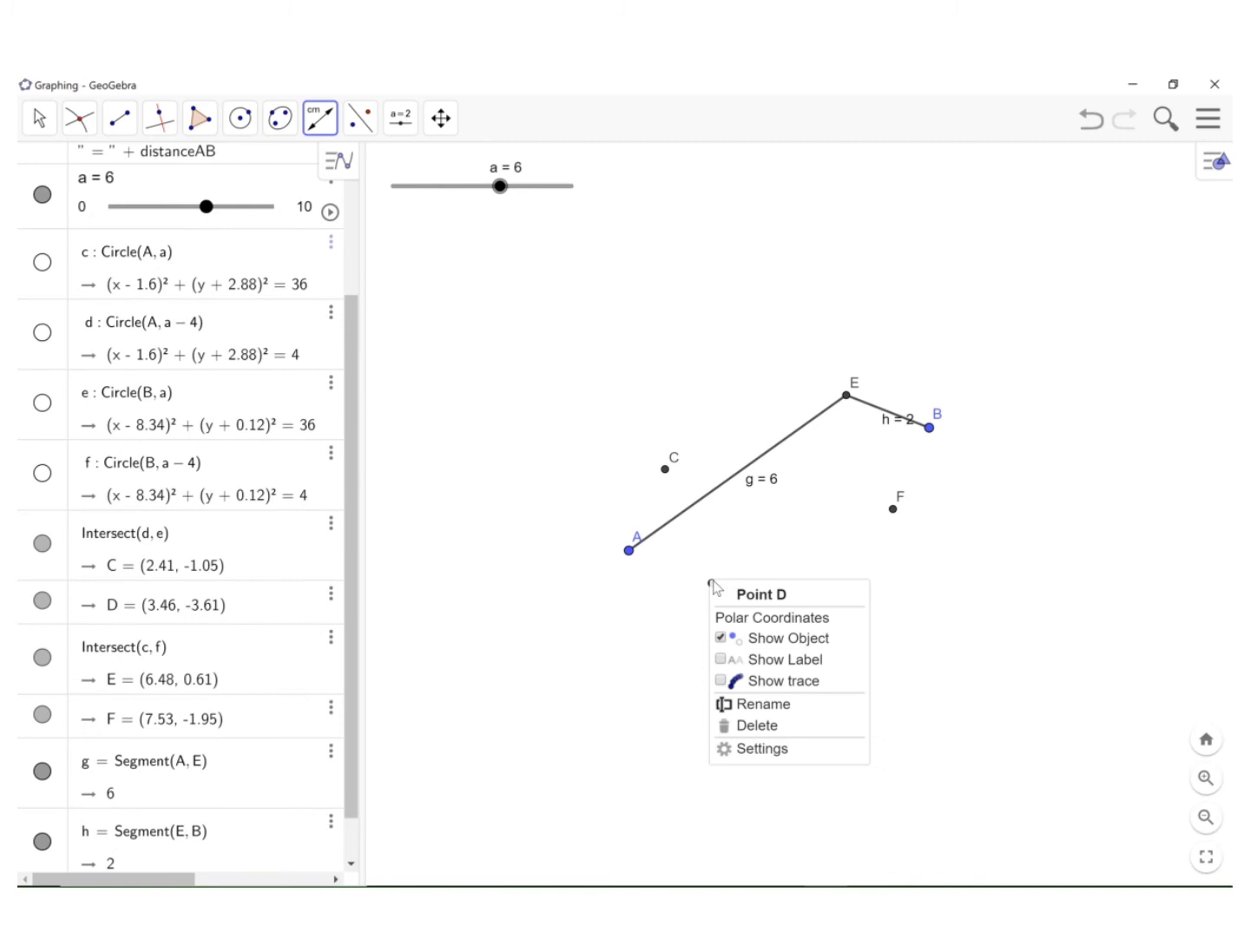
click(725, 684)
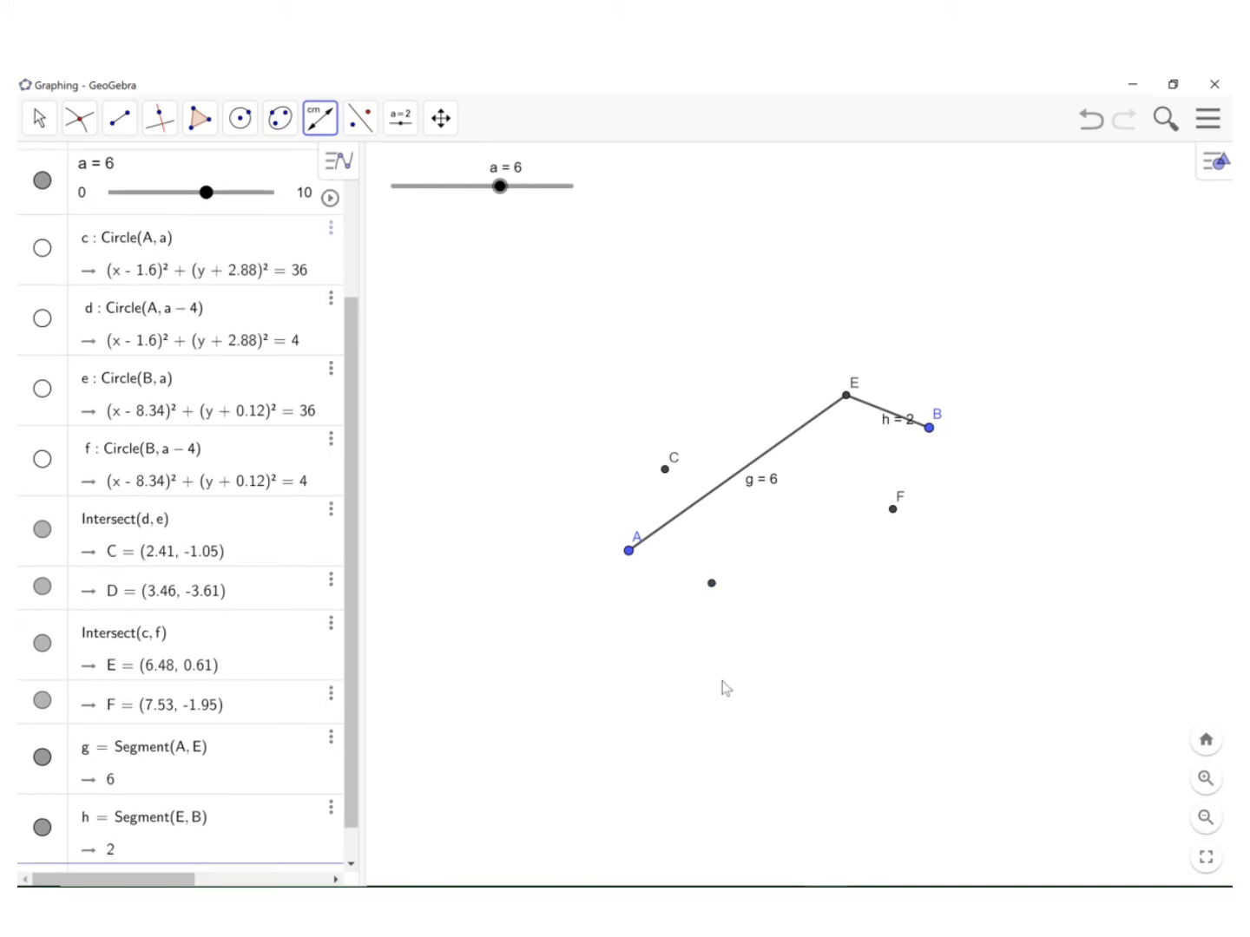
Hide the labels of points F, E and C and turn on tracing for each.
right_click(895, 511)
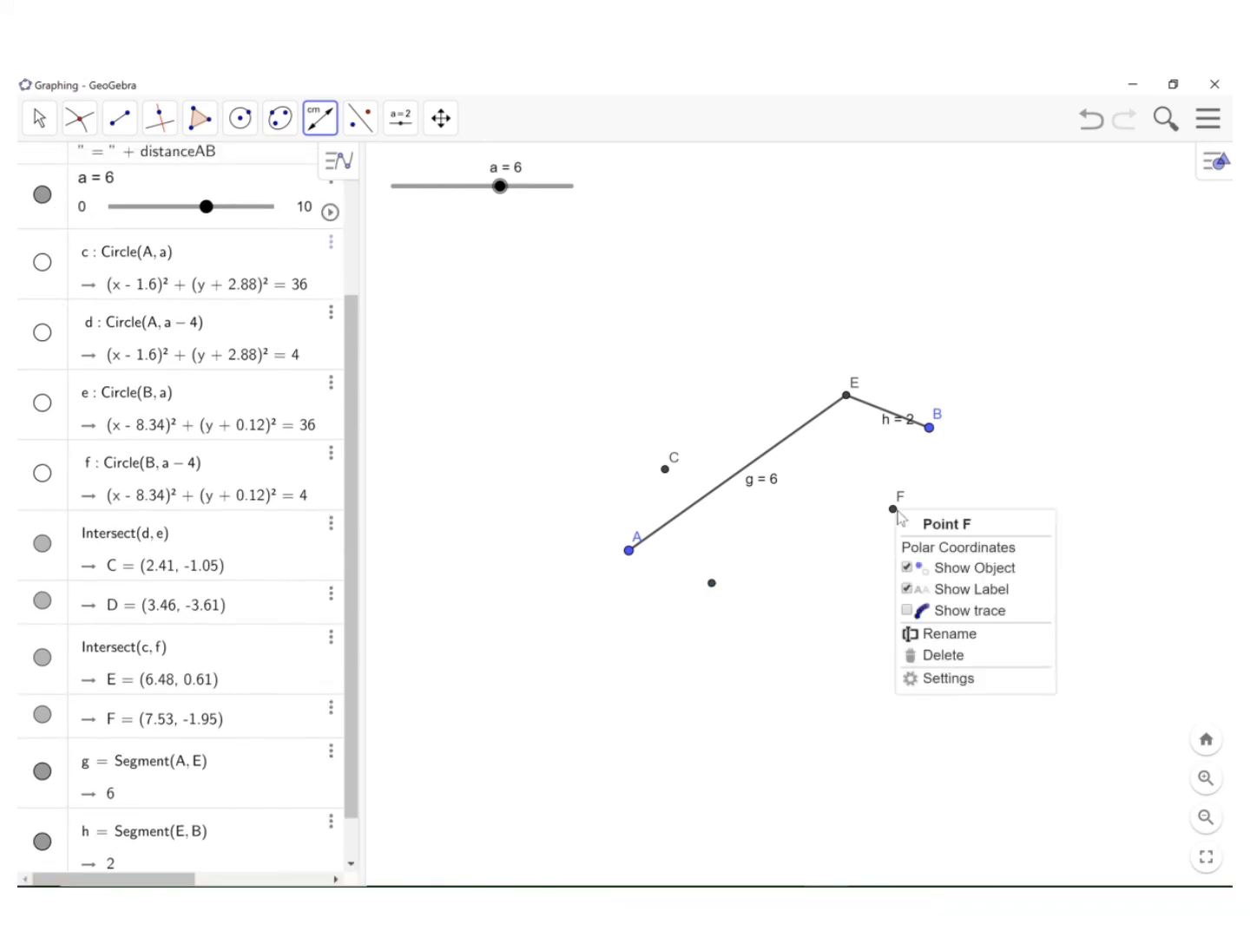
click(908, 591)
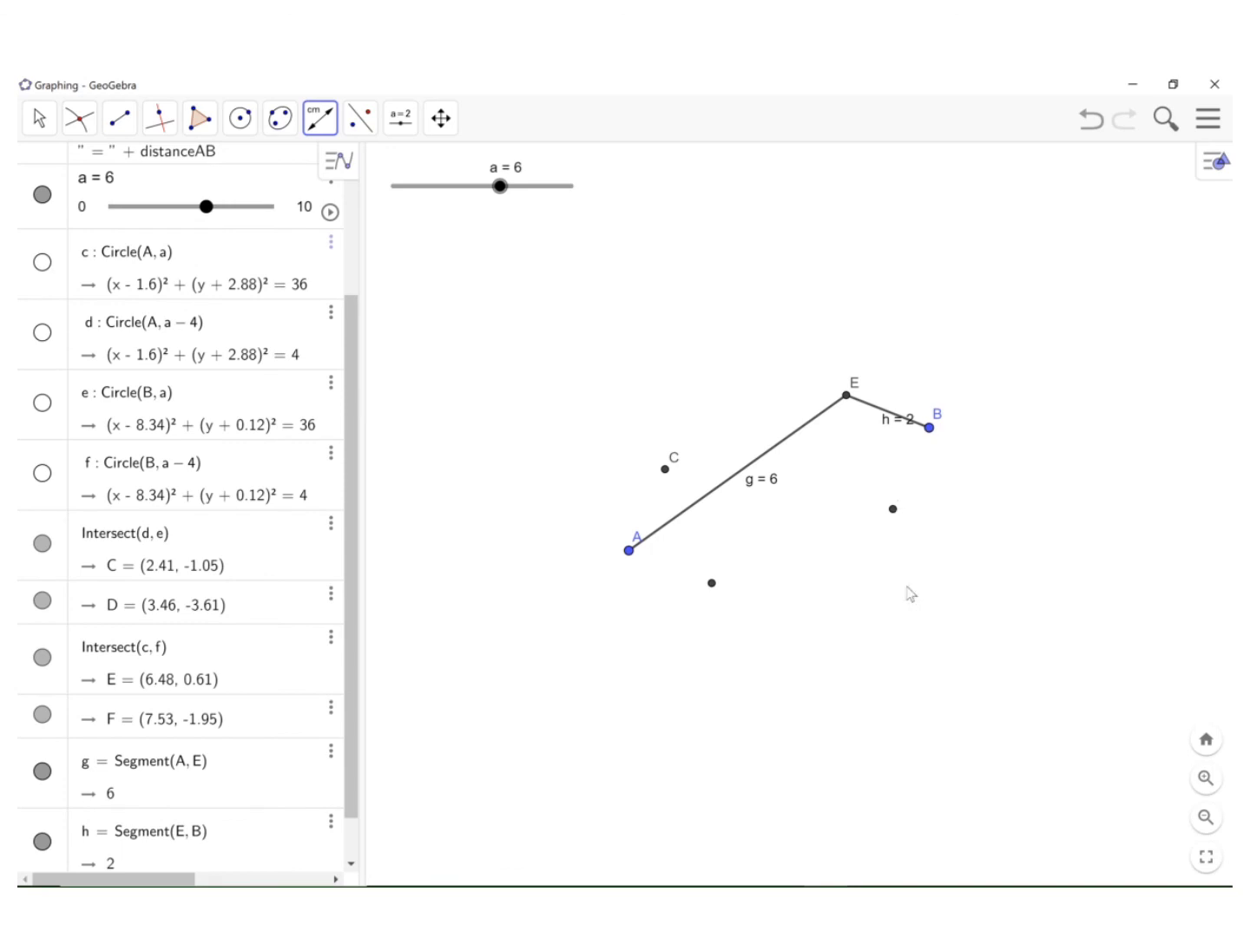
right_click(894, 512)
click(904, 611)
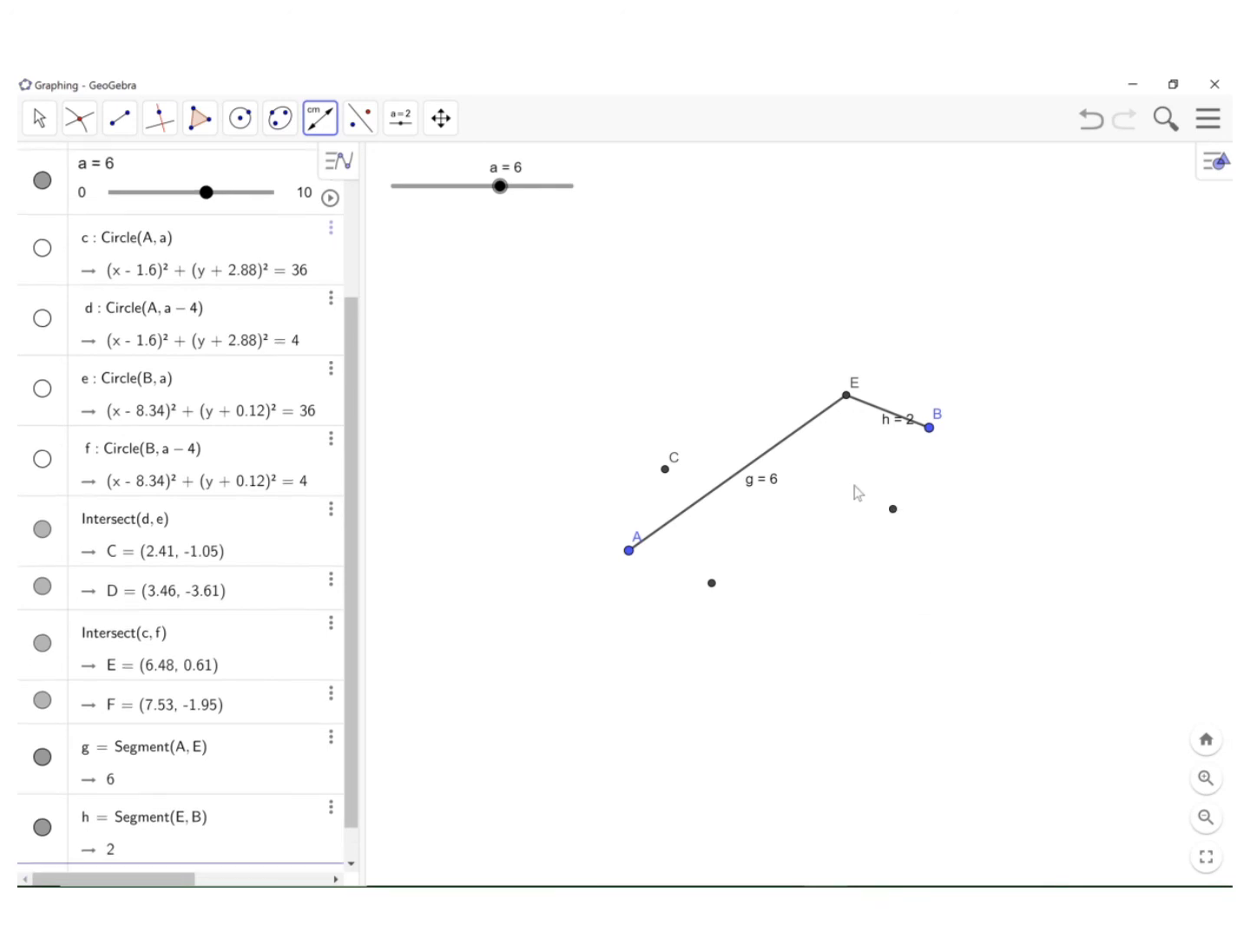
right_click(847, 401)
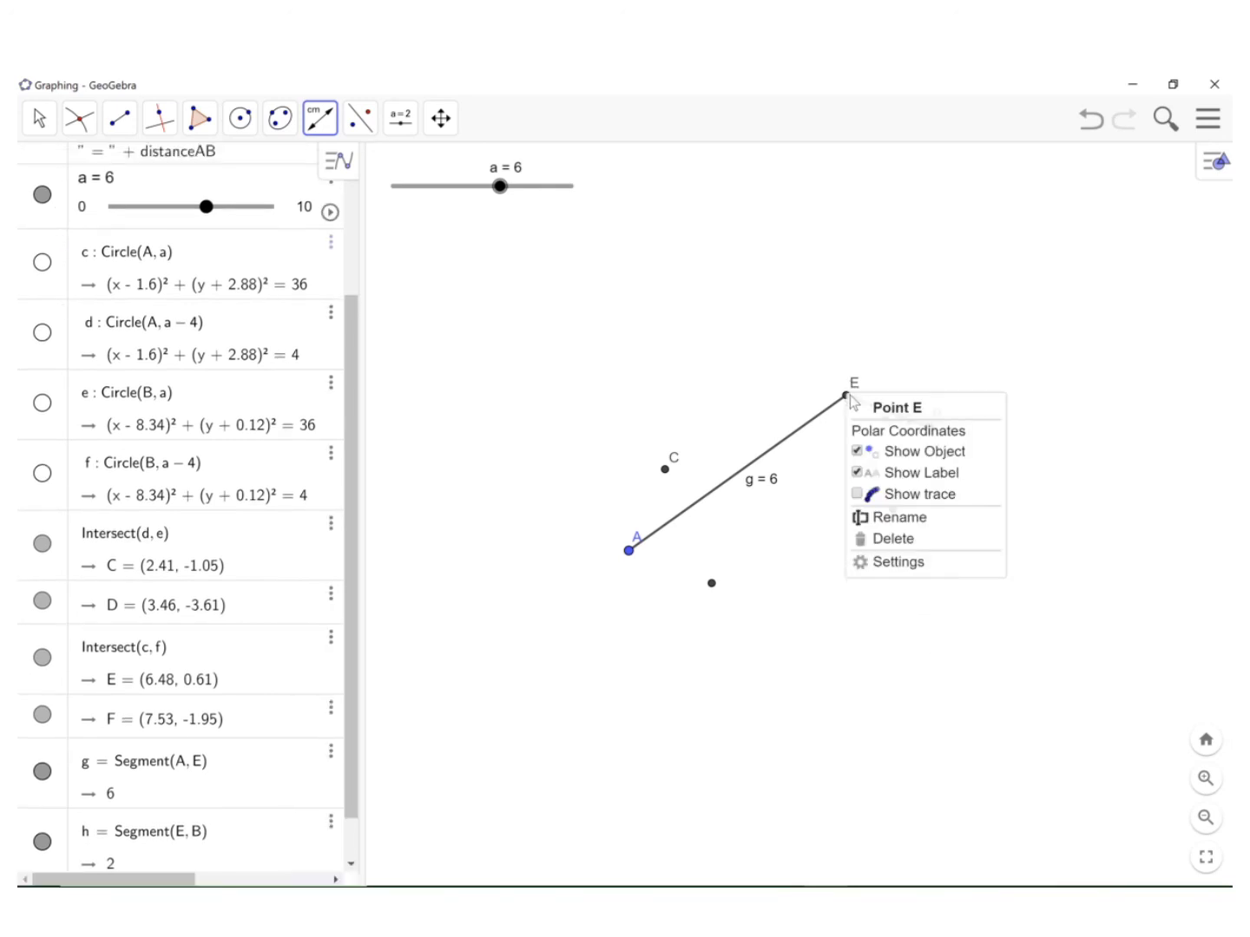
click(856, 473)
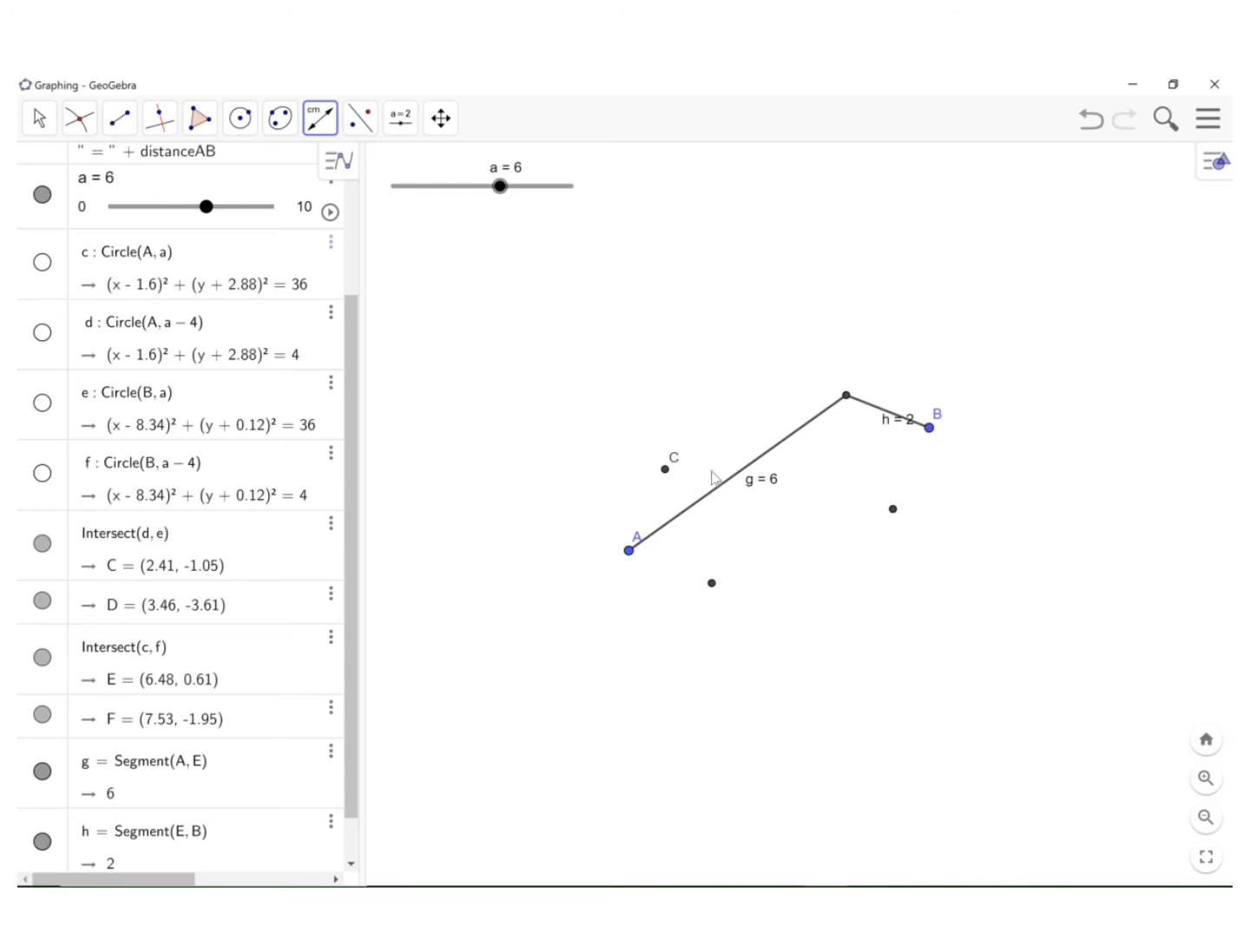
right_click(847, 401)
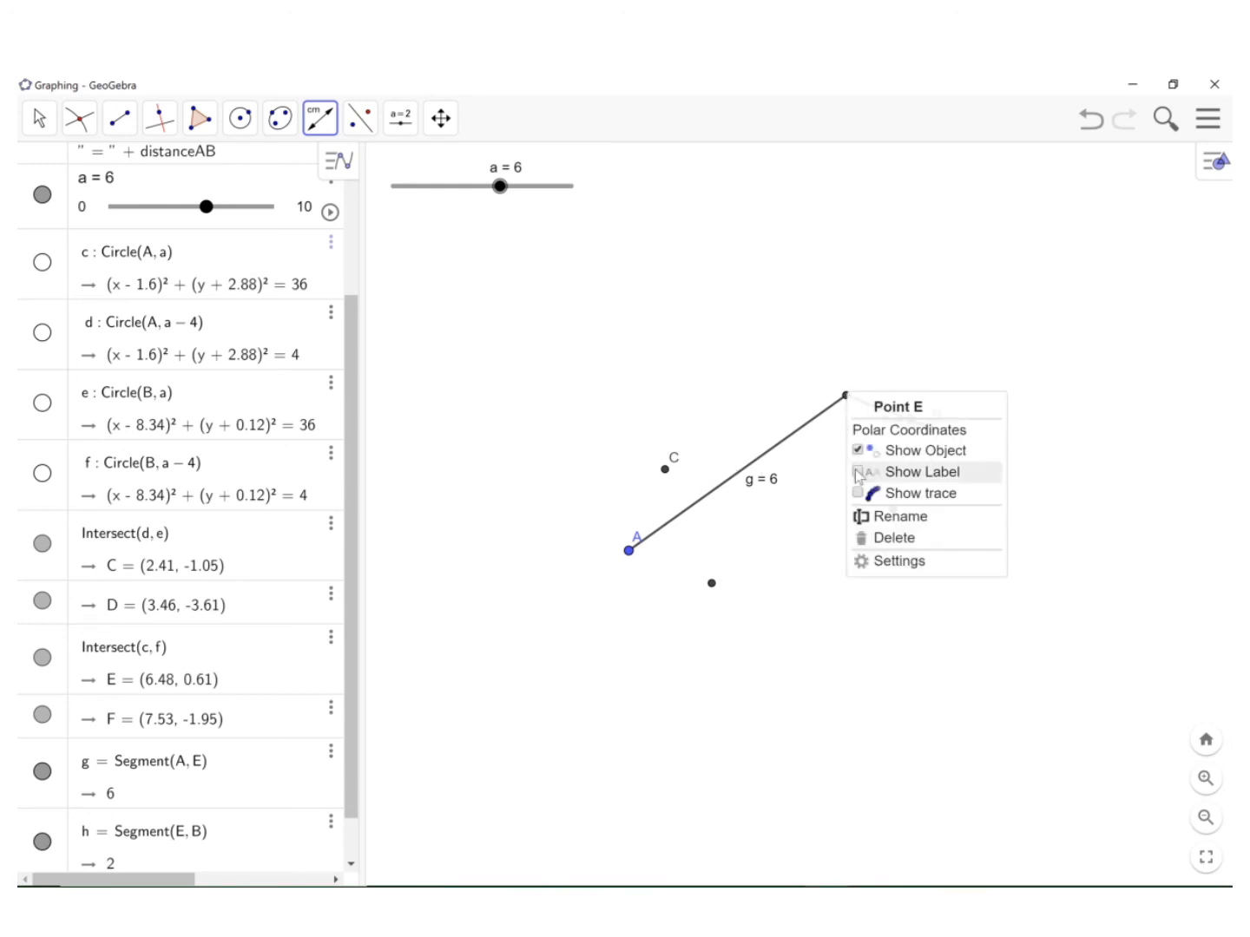
click(803, 492)
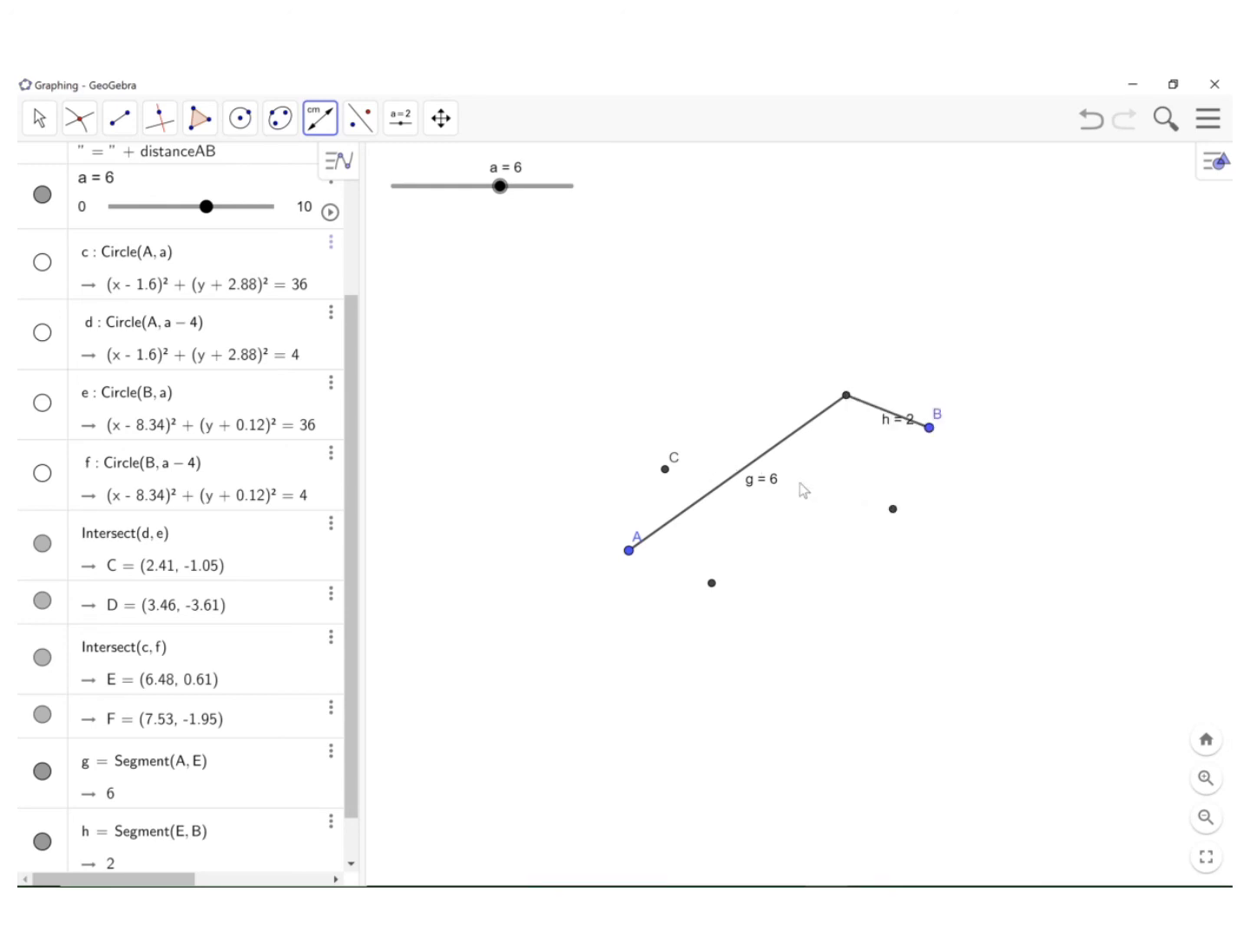
right_click(669, 478)
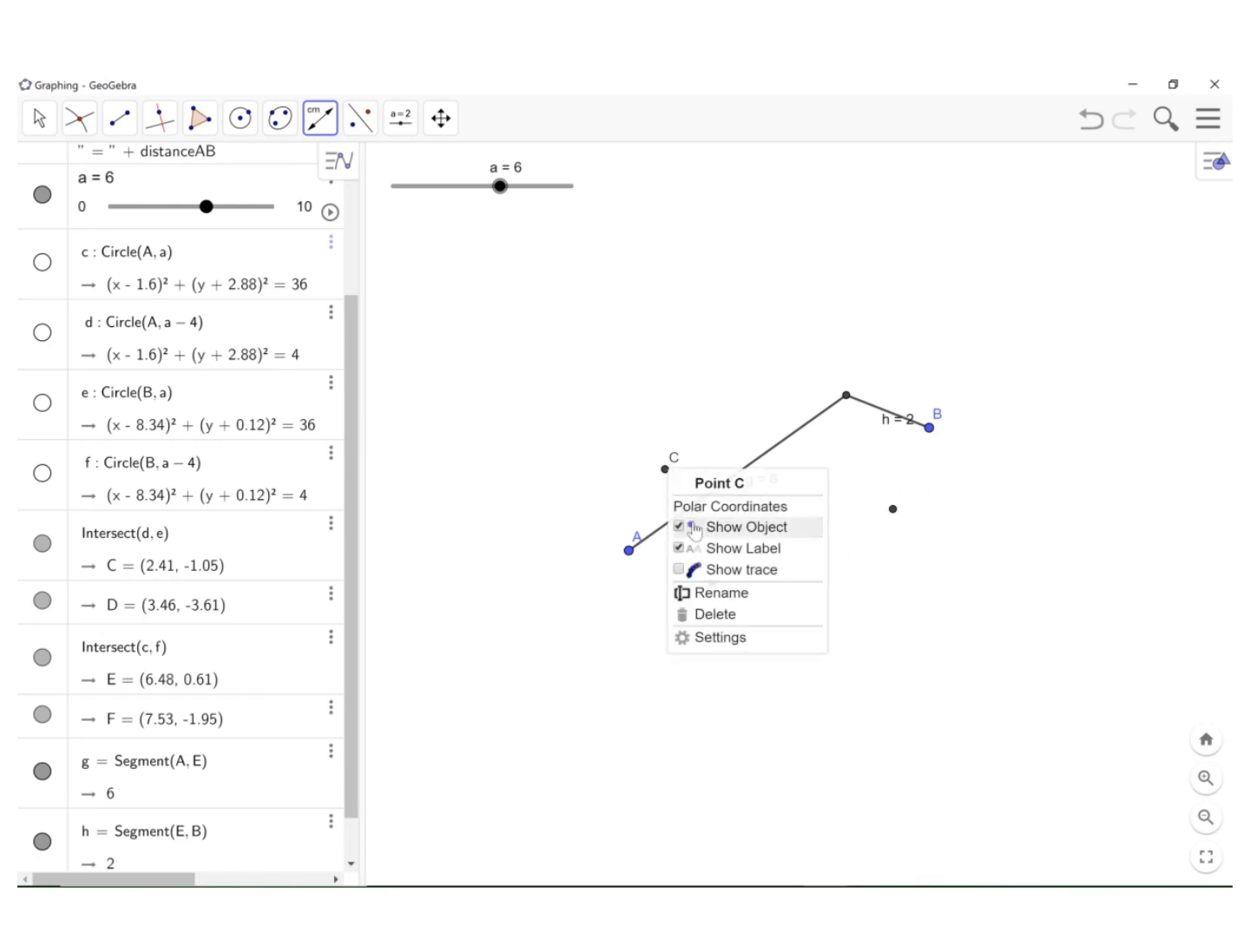
click(680, 551)
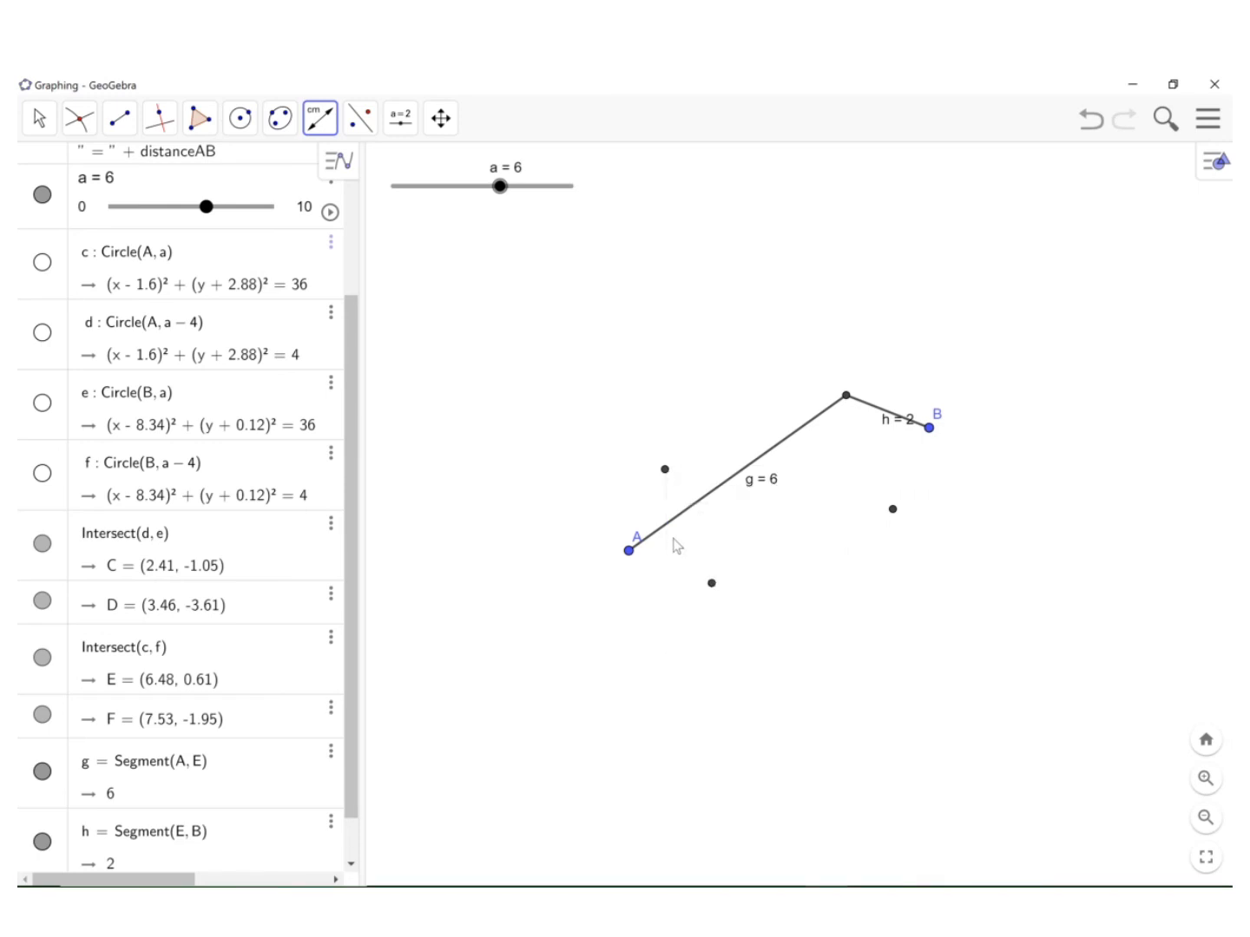
right_click(668, 479)
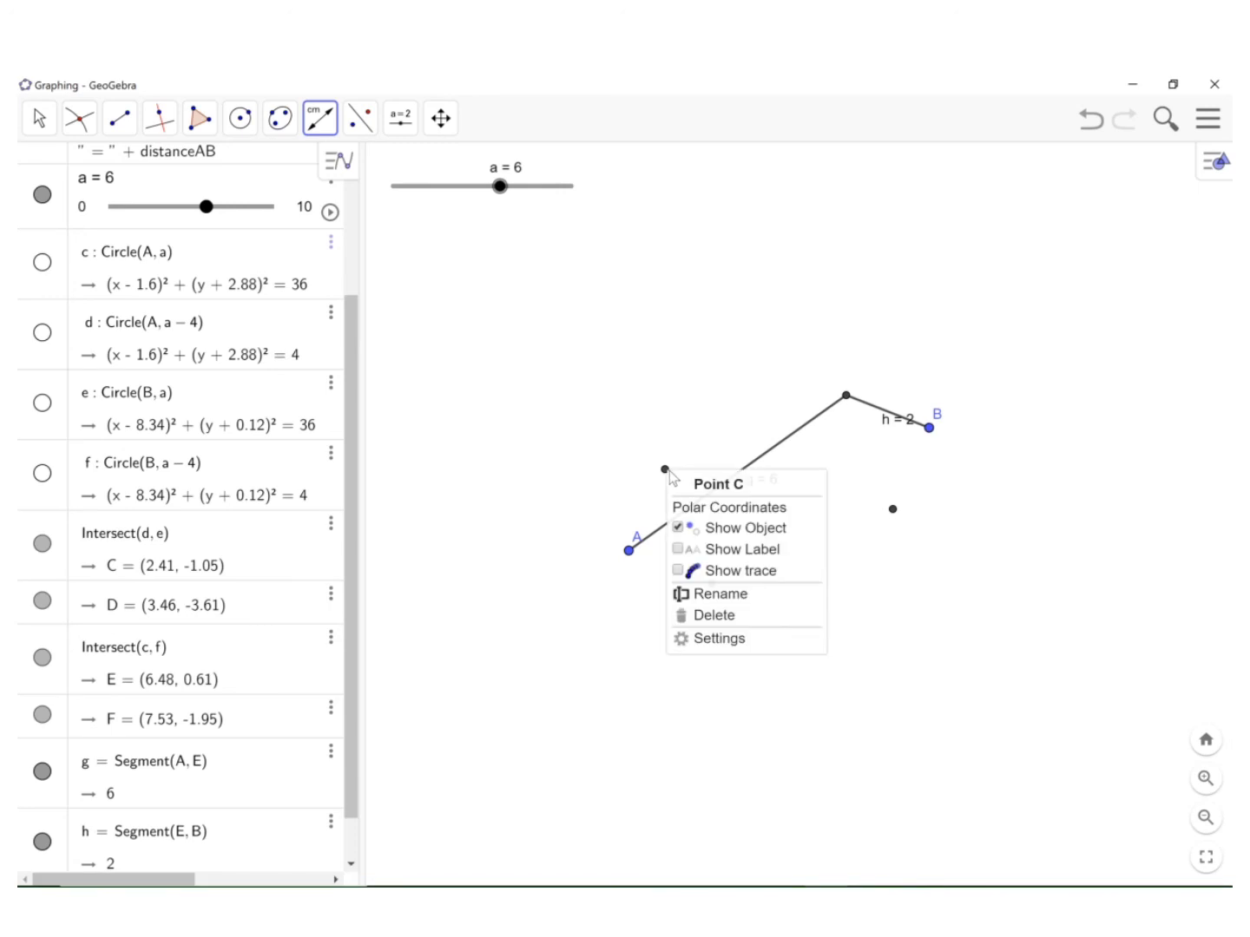
click(679, 573)
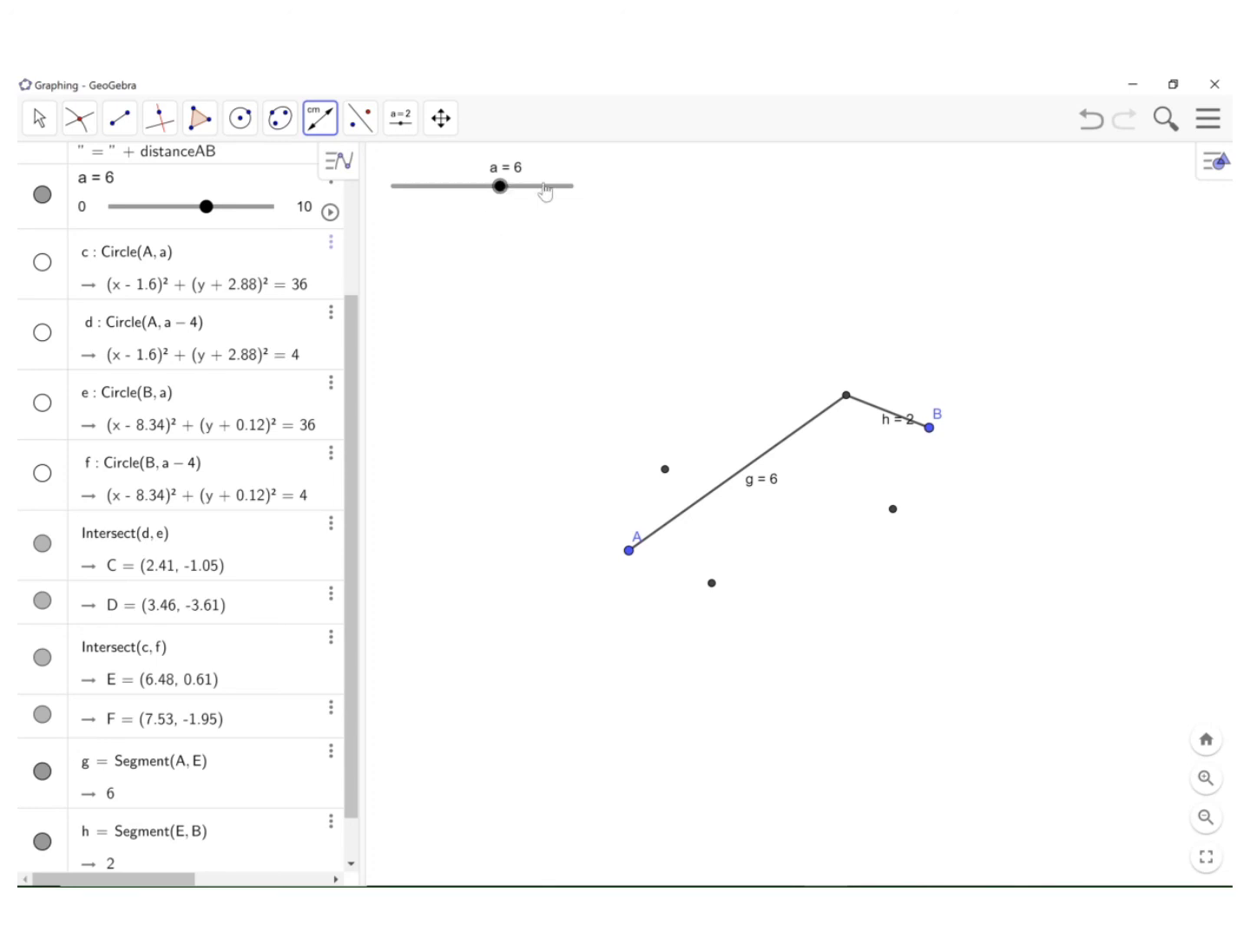
Start slider a's animation so points C–F trace hyperbola arcs as a reaches 6.98.
click(330, 213)
scroll(331, 213, down, 3)
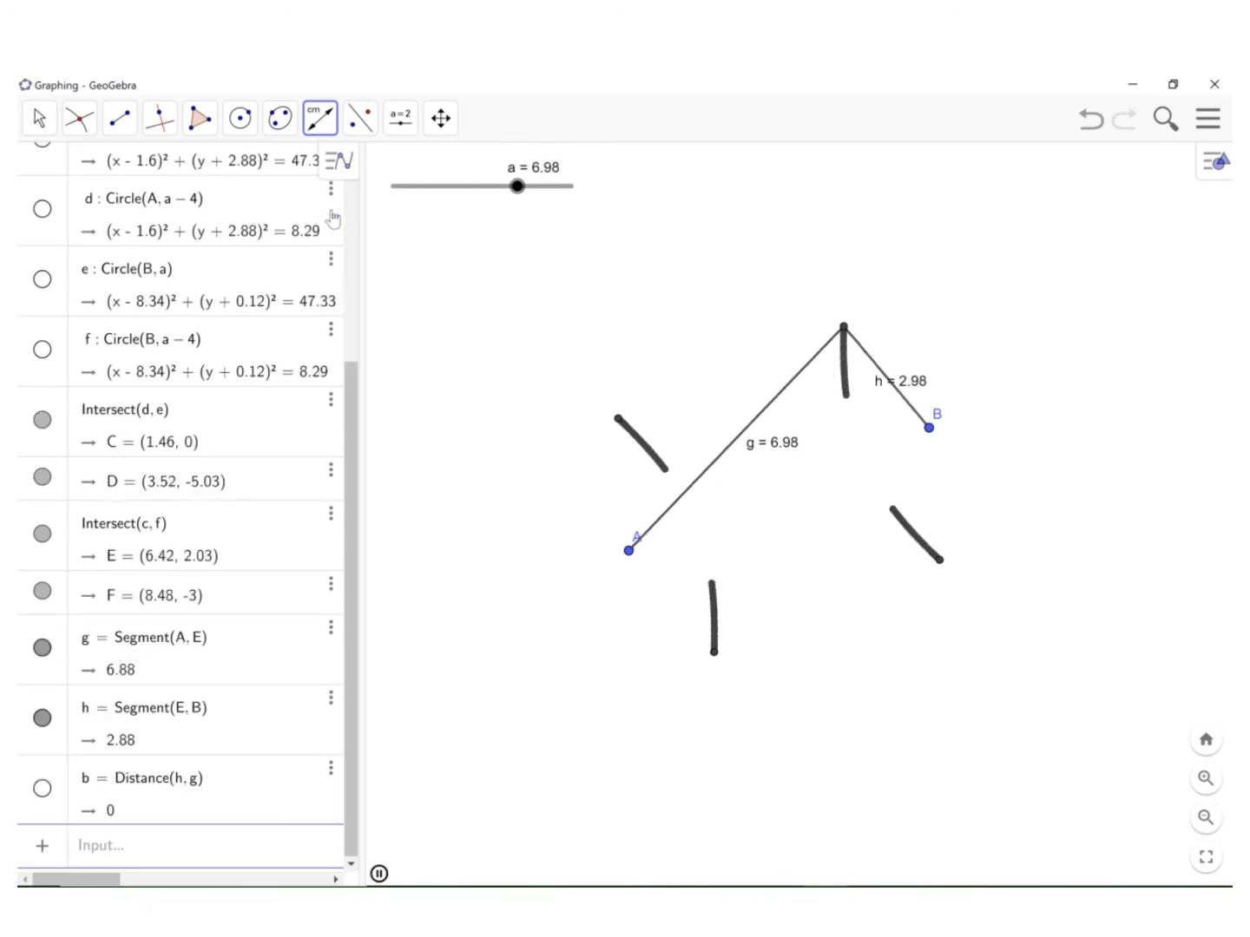